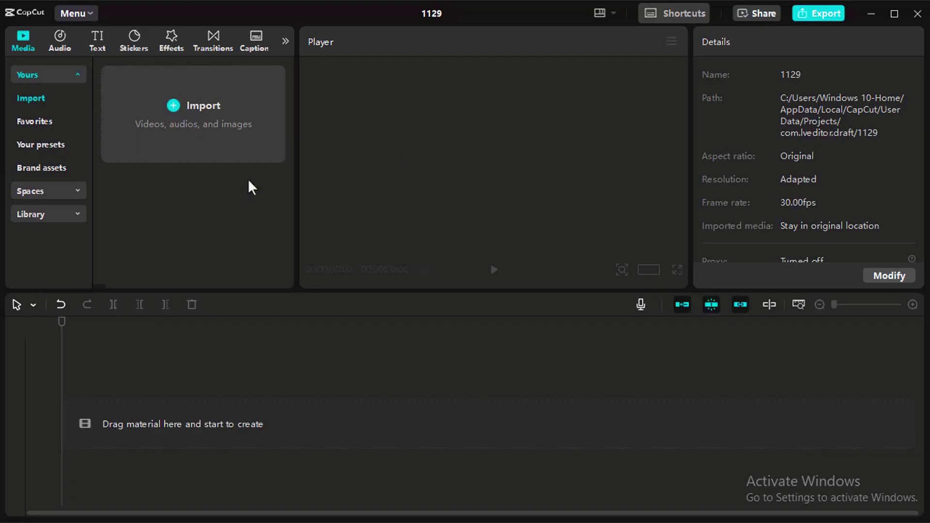
Import every Car design folder image (bg, car, wheel, logo, shadow, texts) into the media library.
left_click(239, 131)
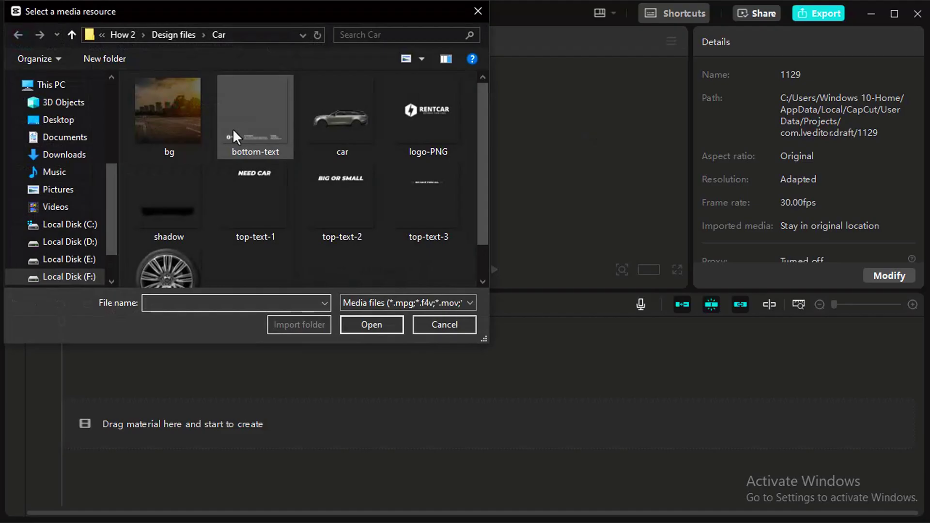
left_click(180, 133)
scroll(179, 133, "down", 1)
key("ctrl+a")
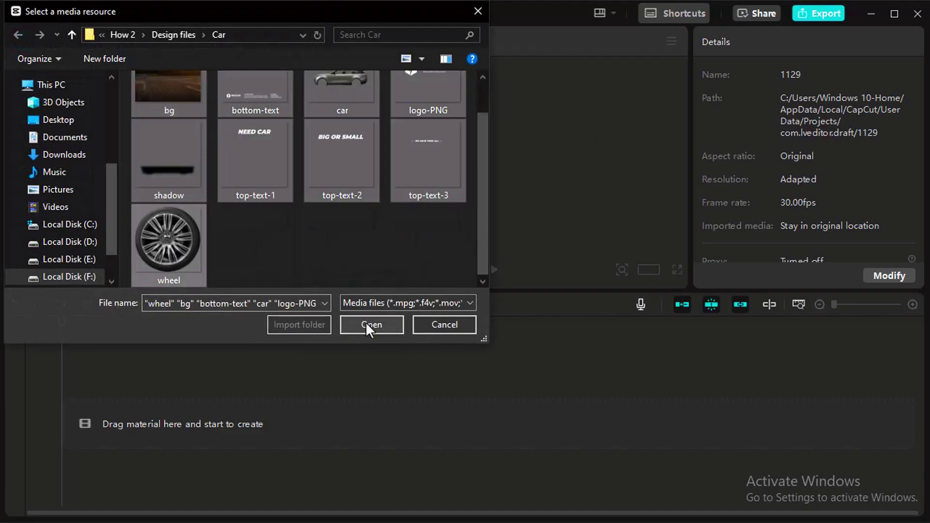
left_click(372, 325)
scroll(263, 179, "down", 2)
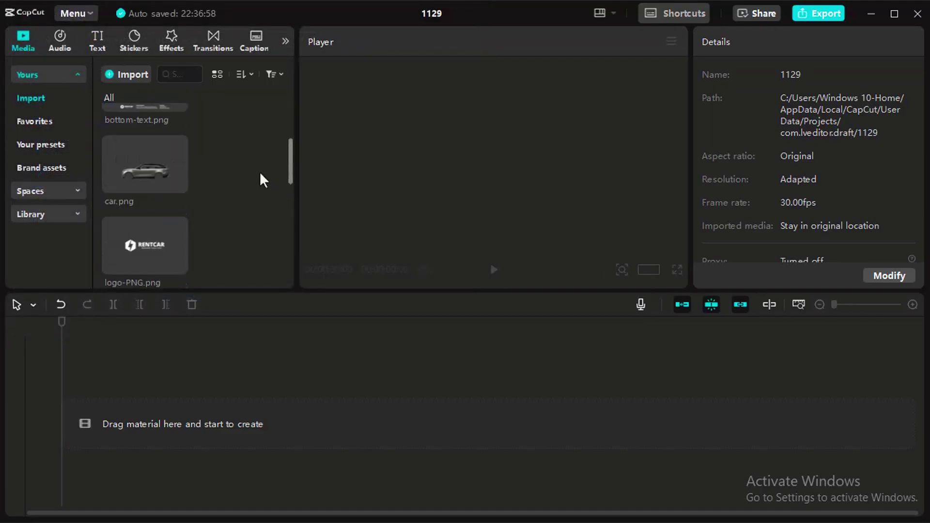
scroll(264, 179, "down", 1)
scroll(264, 180, "up", 2)
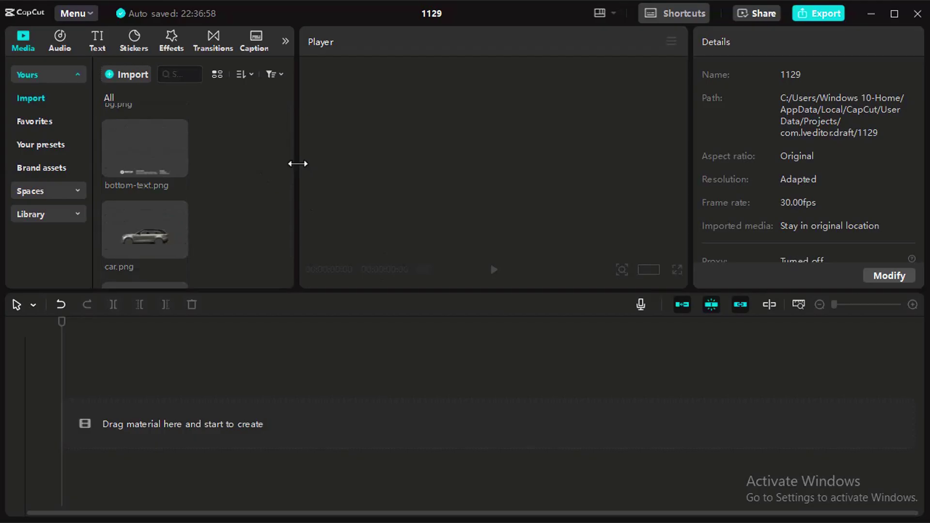
left_click_drag(298, 163, 345, 164)
scroll(299, 179, "up", 1)
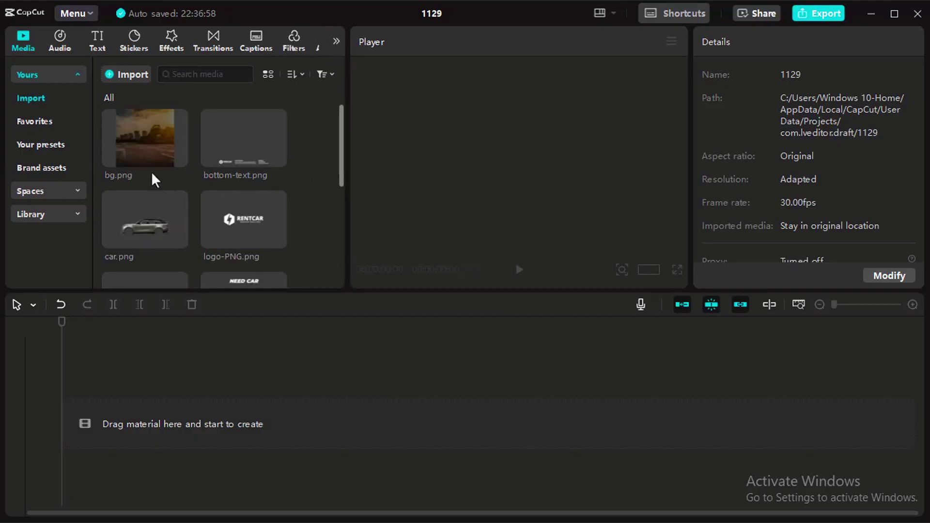
Place bg.png on the timeline and stretch its clip to about eight seconds.
left_click_drag(150, 143, 113, 410)
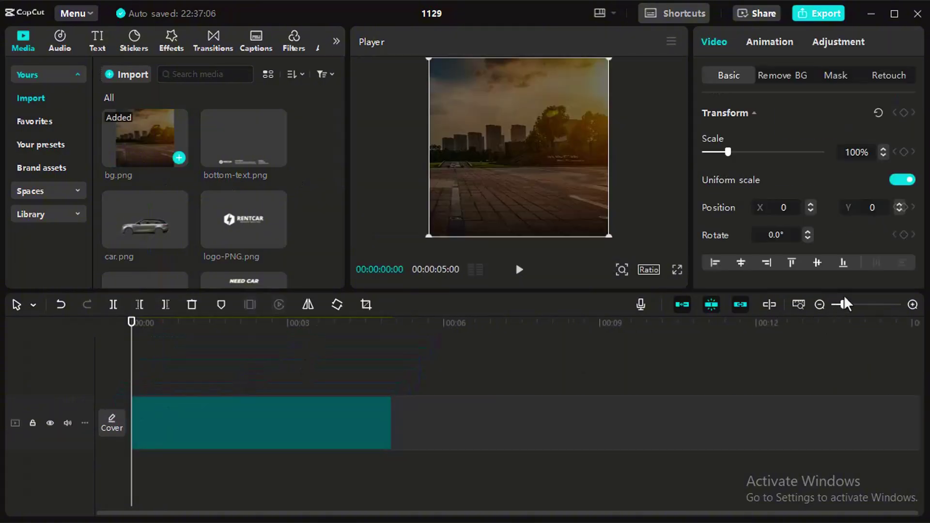
left_click_drag(844, 304, 856, 305)
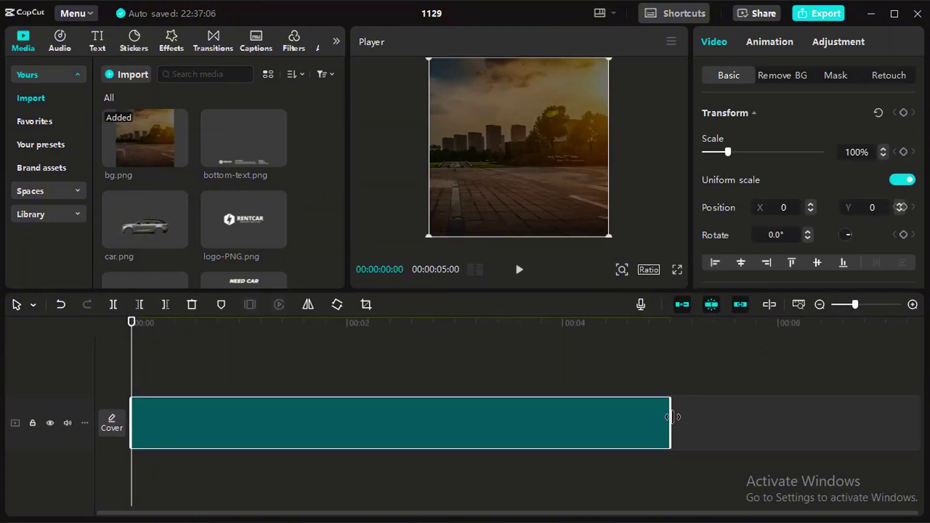
left_click_drag(671, 418, 647, 401)
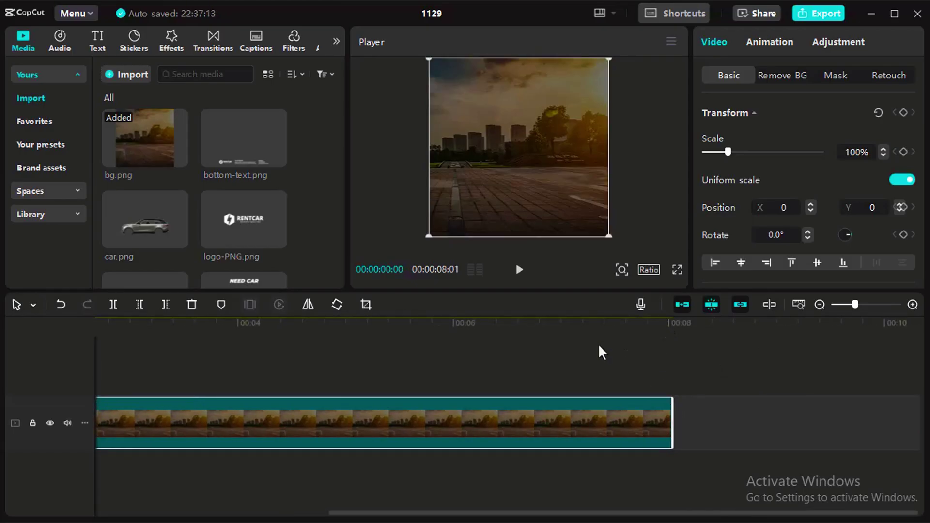
left_click_drag(599, 344, 130, 343)
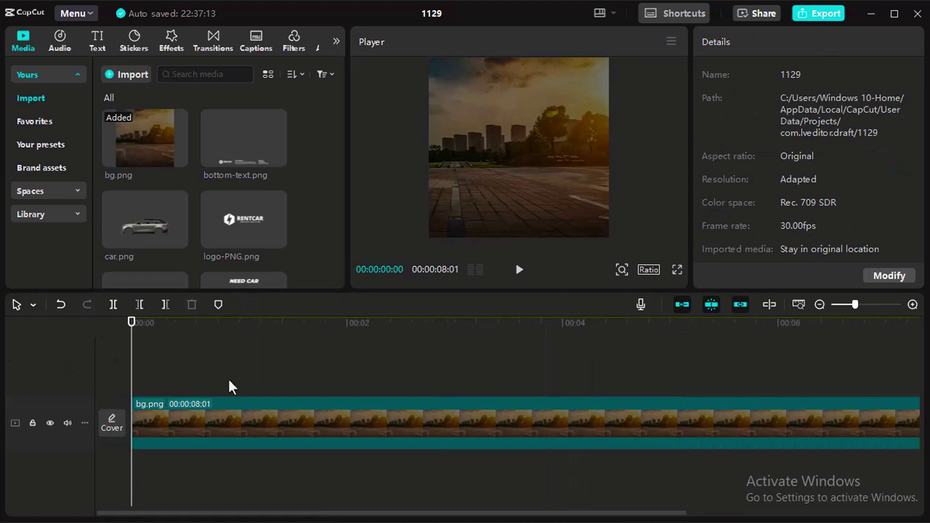
Give the bg clip a 0.4-second Fade In entrance animation and preview it.
left_click(221, 423)
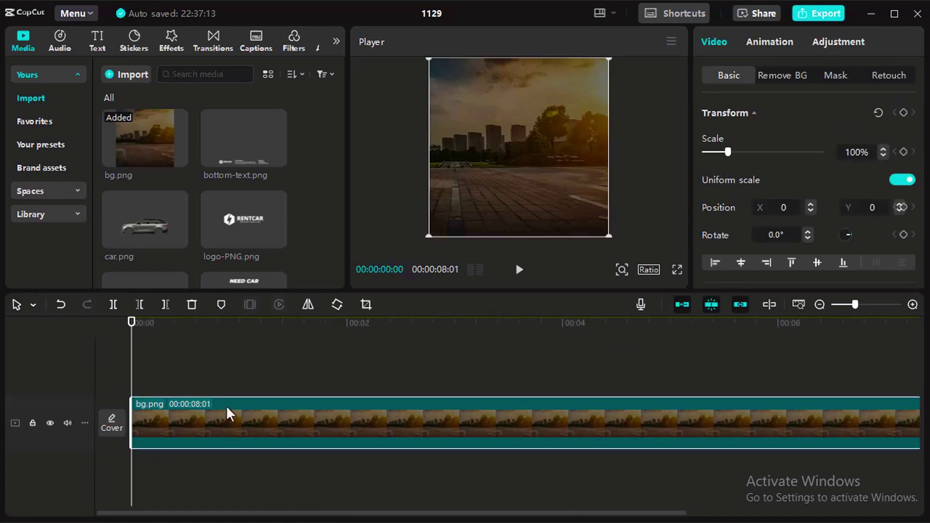
left_click(767, 46)
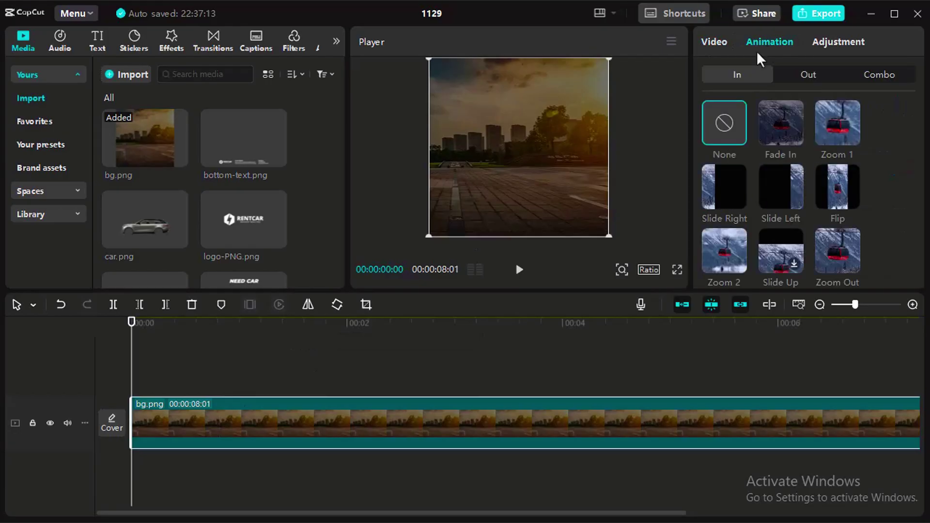
left_click(781, 122)
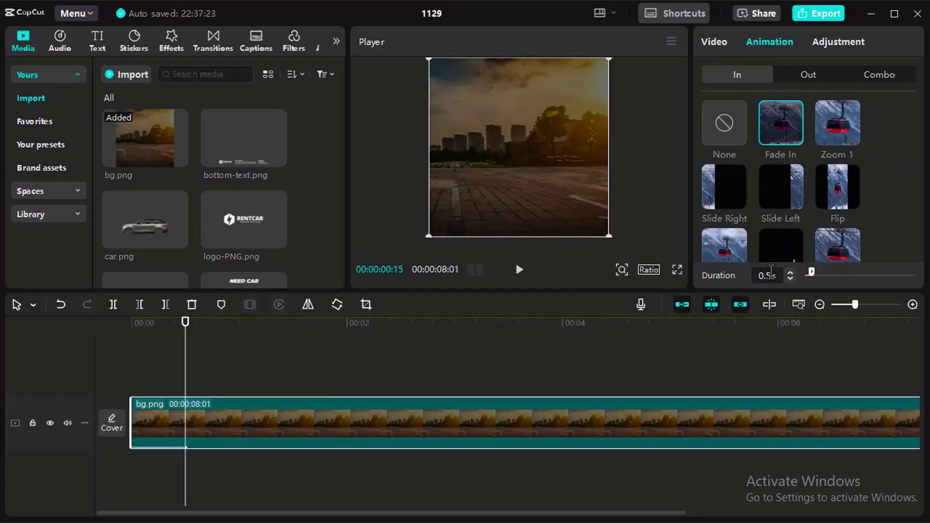
left_click(790, 279)
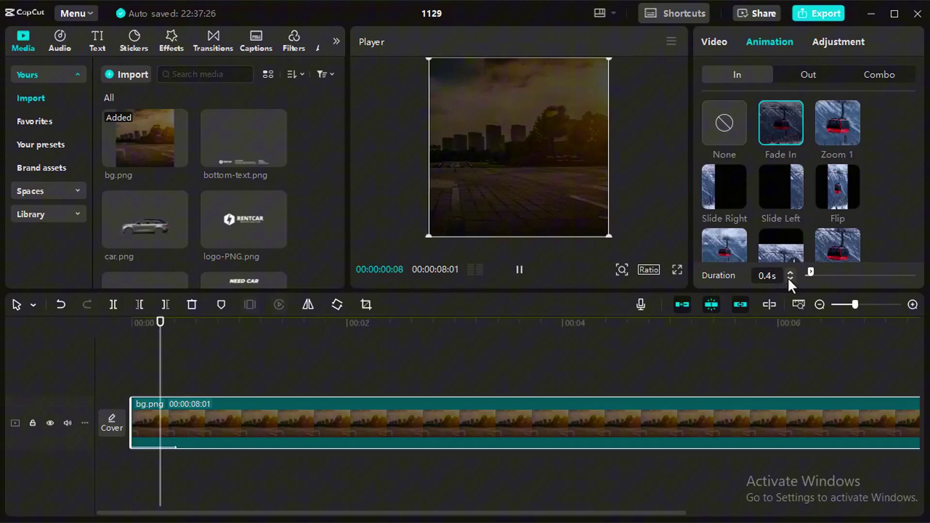
left_click(131, 331)
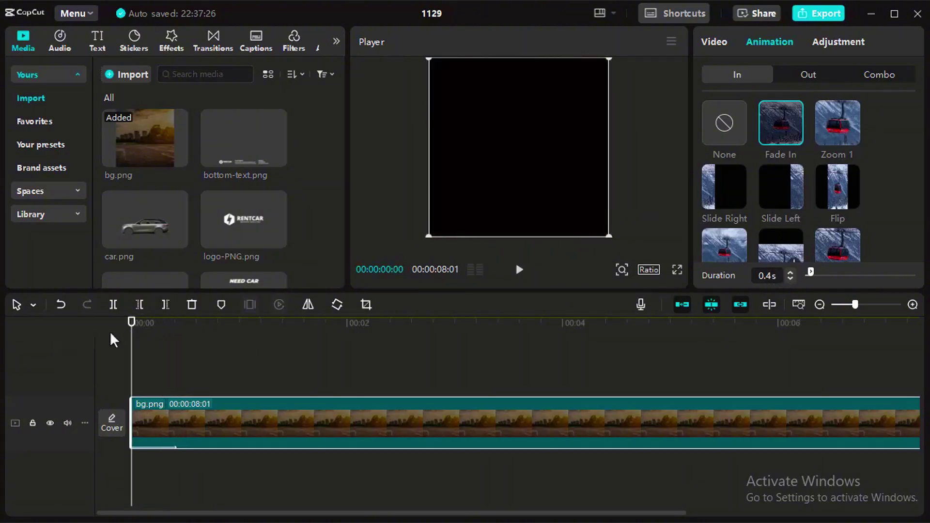
left_click(136, 358)
key("space")
key("space")
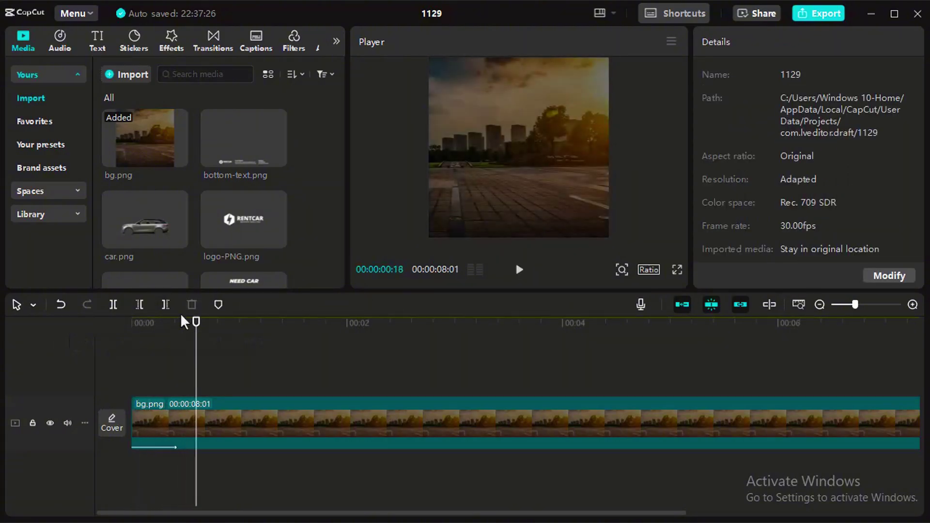
Add wheel.png above the background, scaled to 43% and lowered onto the road.
left_click_drag(196, 322, 175, 320)
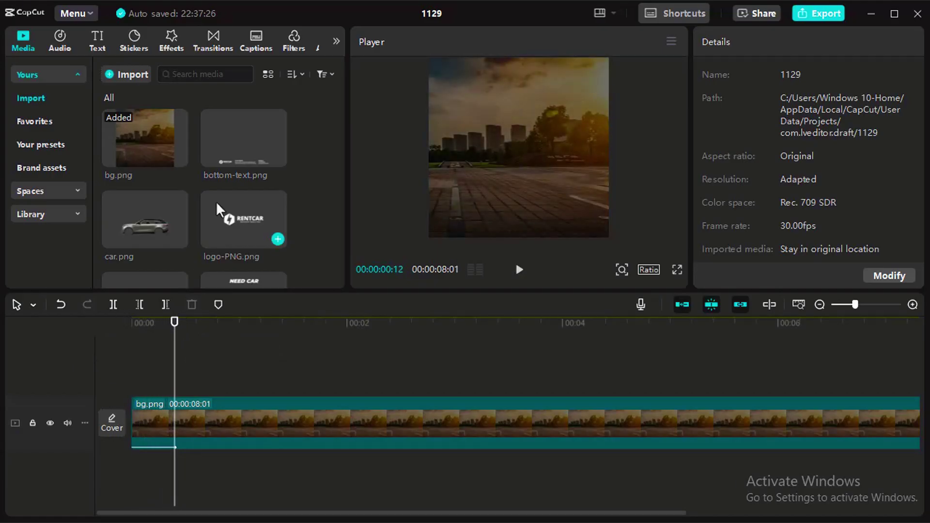
scroll(162, 141, "down", 2)
scroll(161, 144, "up", 2)
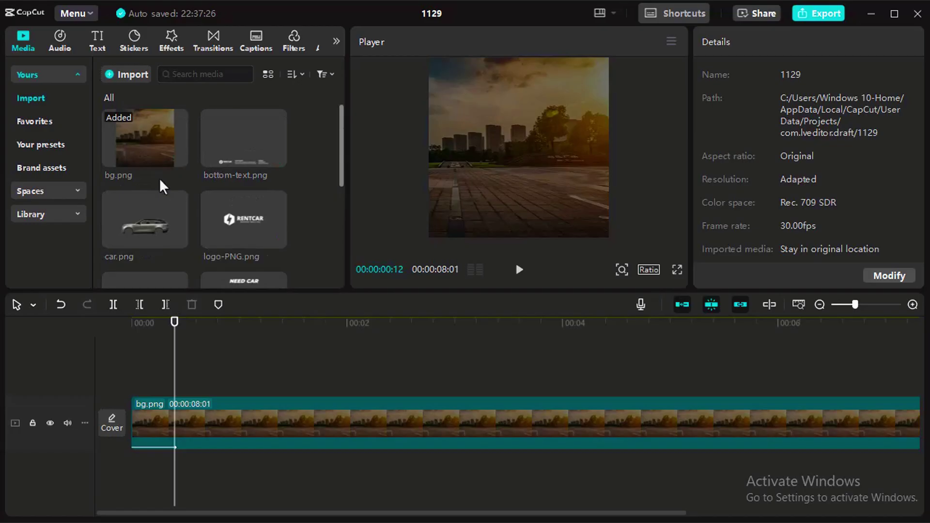
scroll(151, 206, "down", 2)
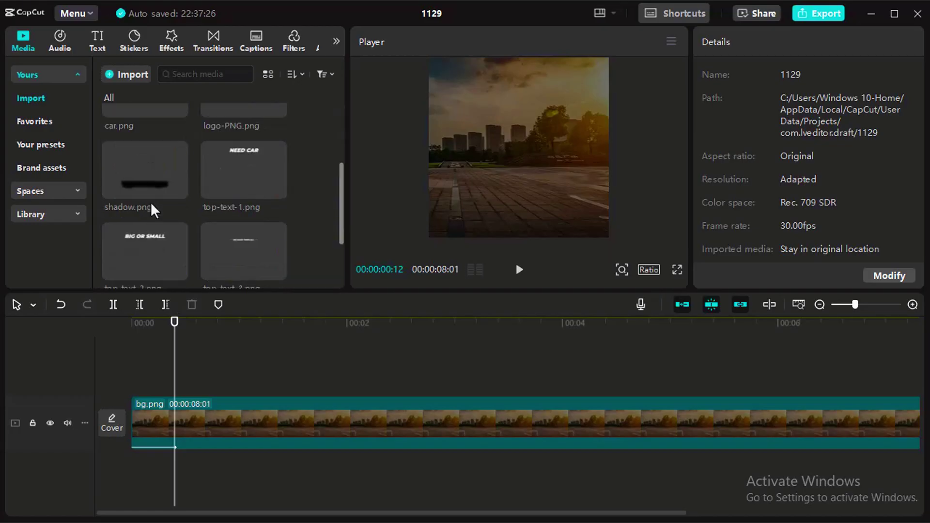
scroll(151, 202, "up", 2)
scroll(147, 223, "down", 2)
scroll(157, 215, "down", 2)
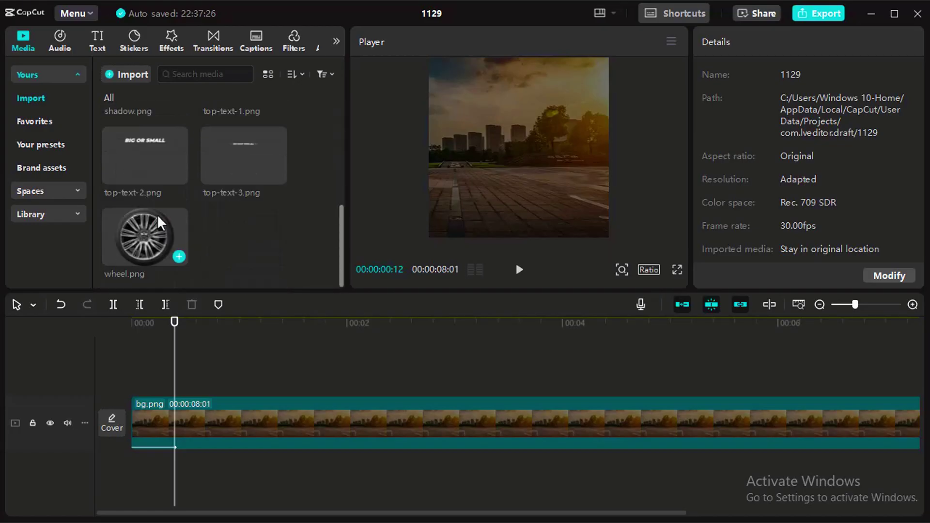
left_click(139, 232)
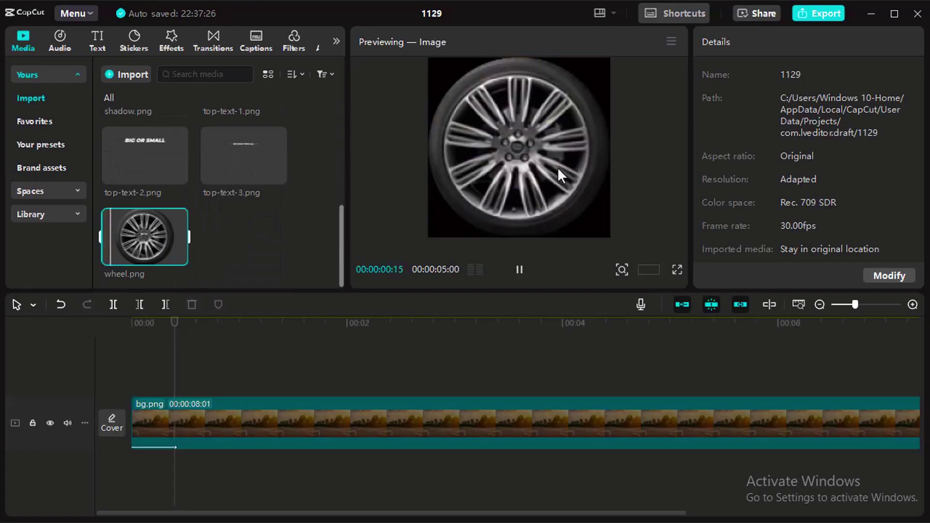
left_click_drag(109, 252, 175, 377)
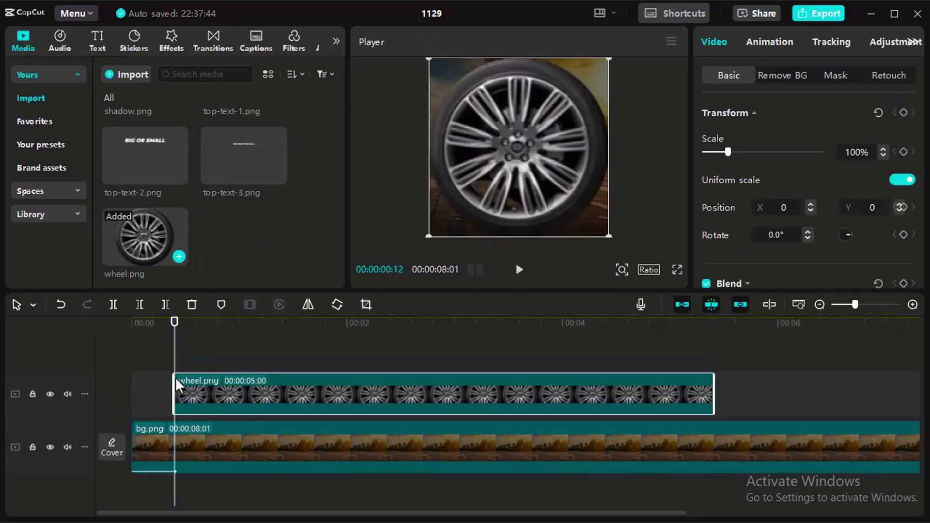
left_click_drag(609, 61, 557, 111)
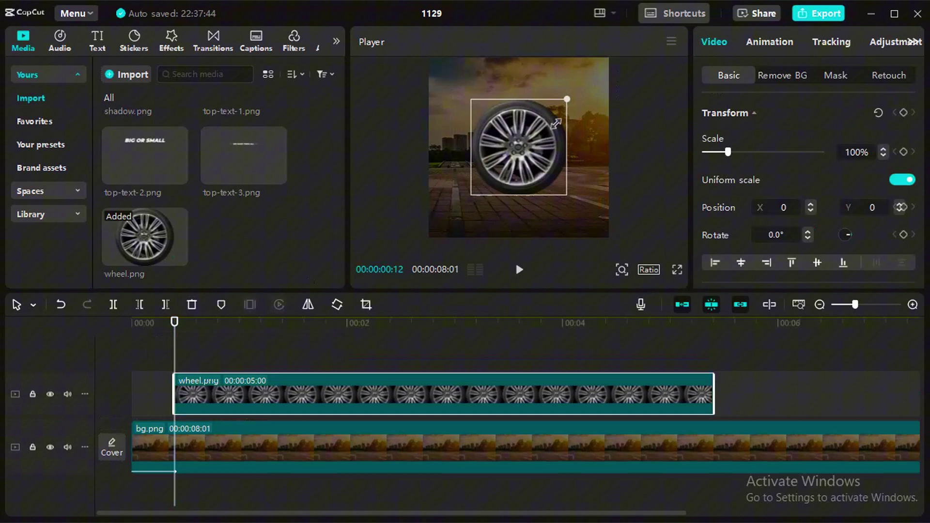
left_click_drag(522, 143, 524, 151)
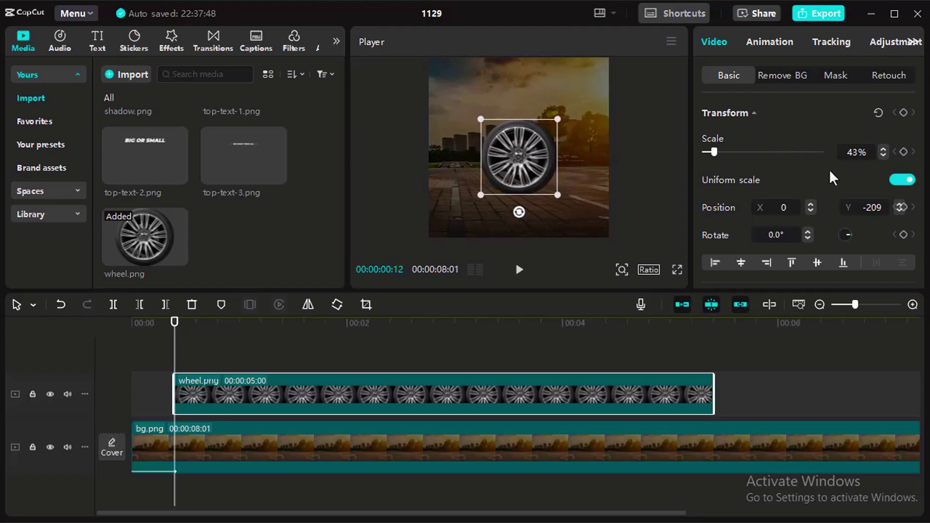
scroll(819, 173, "down", 2)
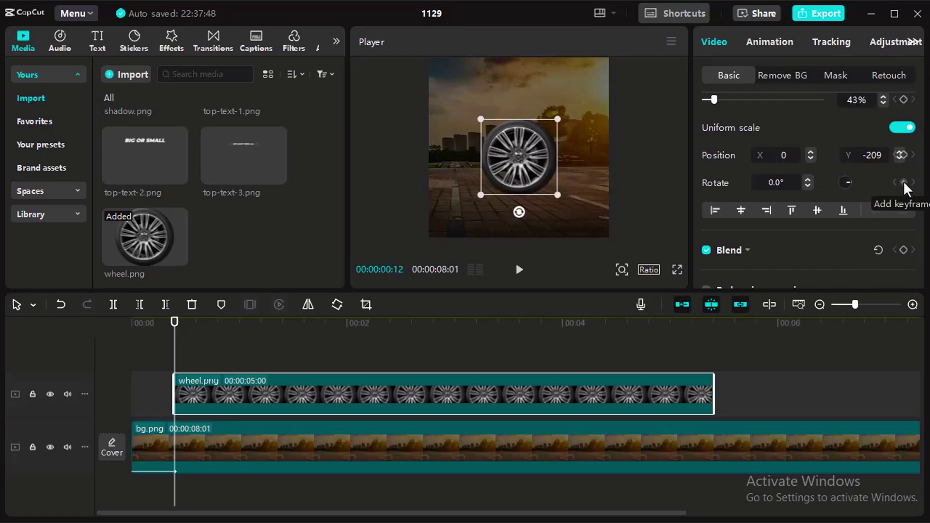
Keyframe the wheel's rotation at the start and set it to −2000° near two seconds.
left_click(903, 183)
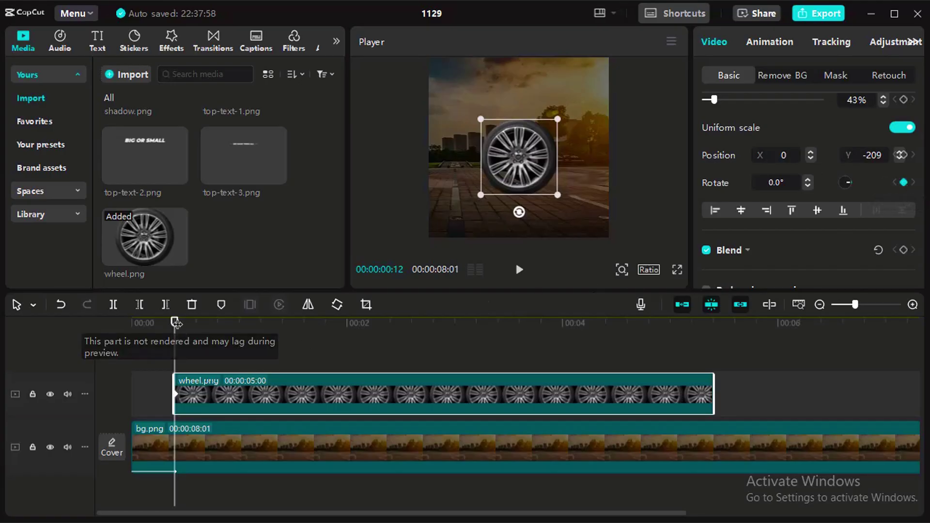
left_click_drag(174, 324, 364, 331)
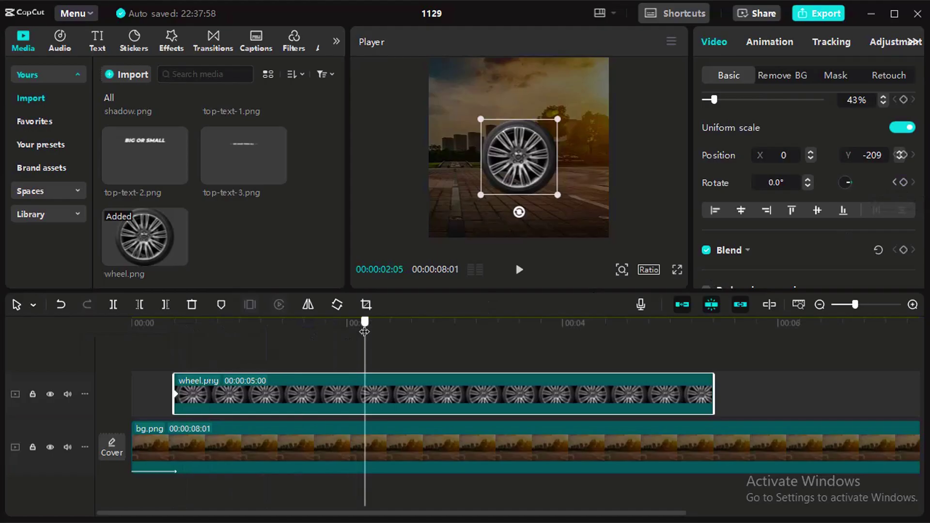
mouse_move(364, 331)
left_mouse_down()
mouse_move(376, 331)
mouse_move(347, 325)
left_mouse_up()
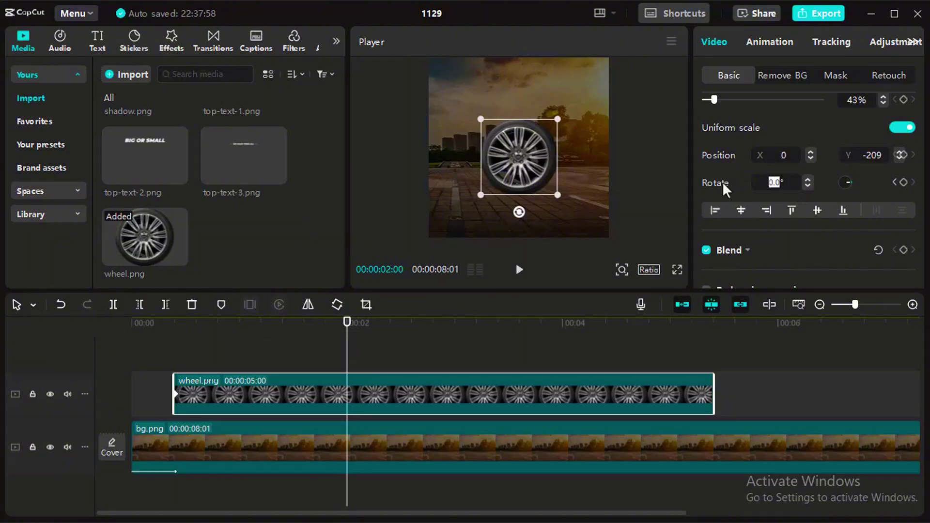
type("-°-2000")
key("Return")
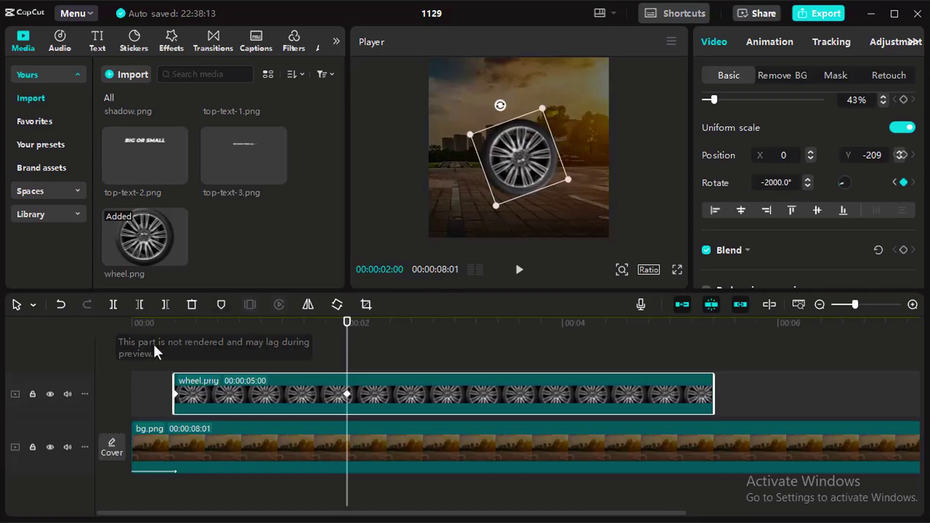
Preview the wheel spin, return to the start, and select the wheel clip.
left_click(169, 346)
key("space")
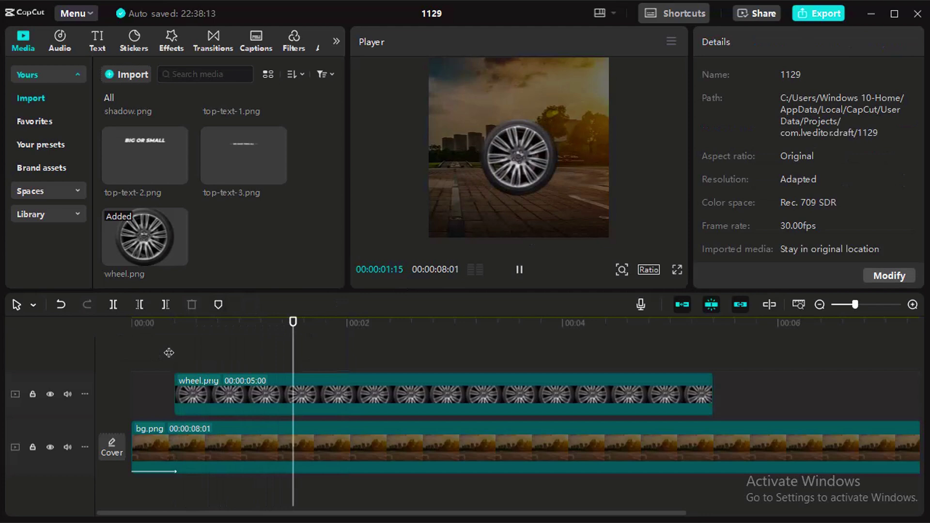
key("space")
left_click_drag(383, 323, 175, 327)
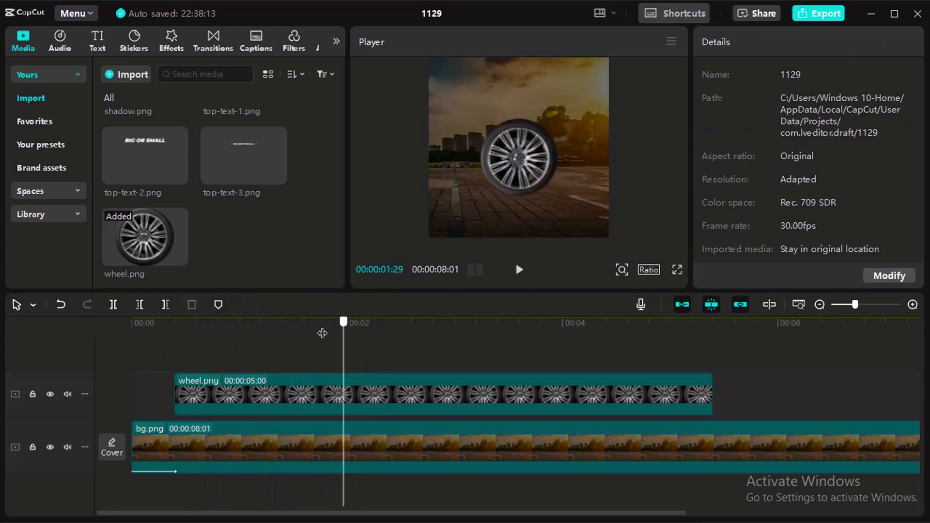
left_click(289, 391)
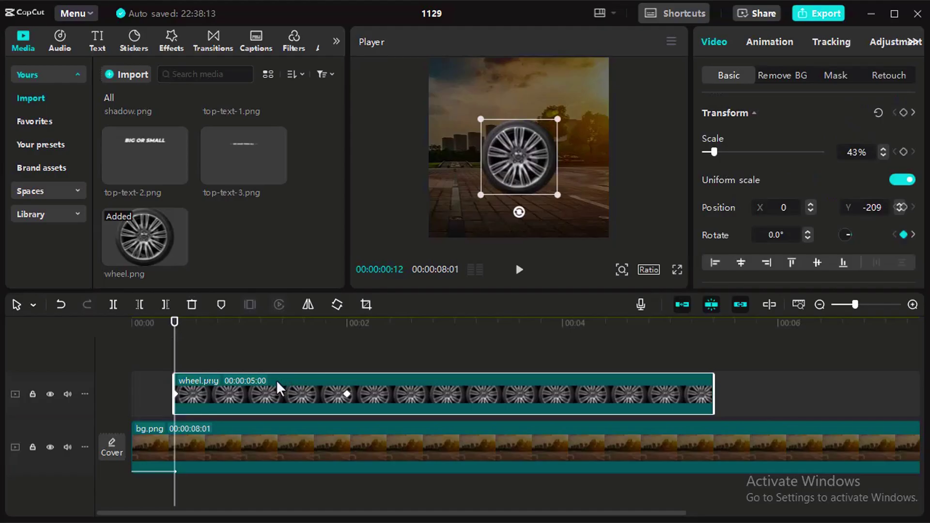
Duplicate the wheel, shrinking one copy to the right and moving the other left.
key("ctrl+d")
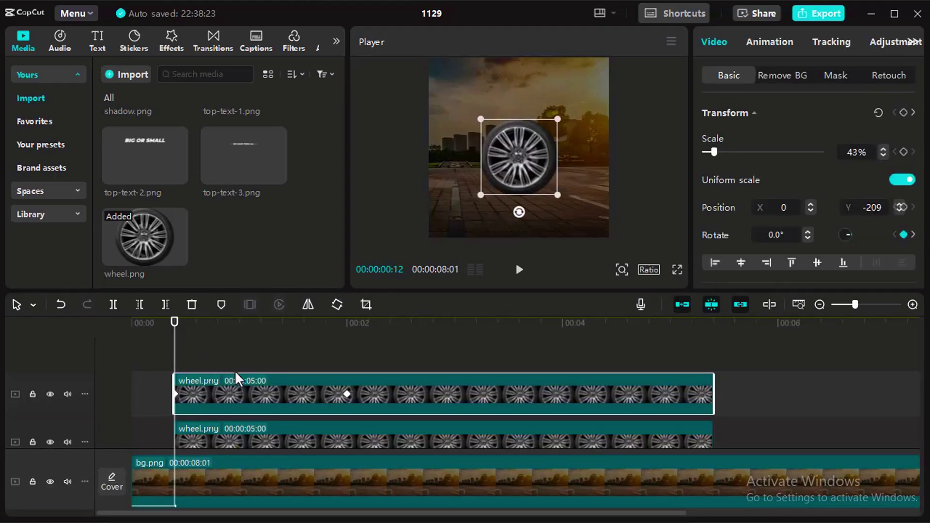
left_click_drag(559, 115, 547, 130)
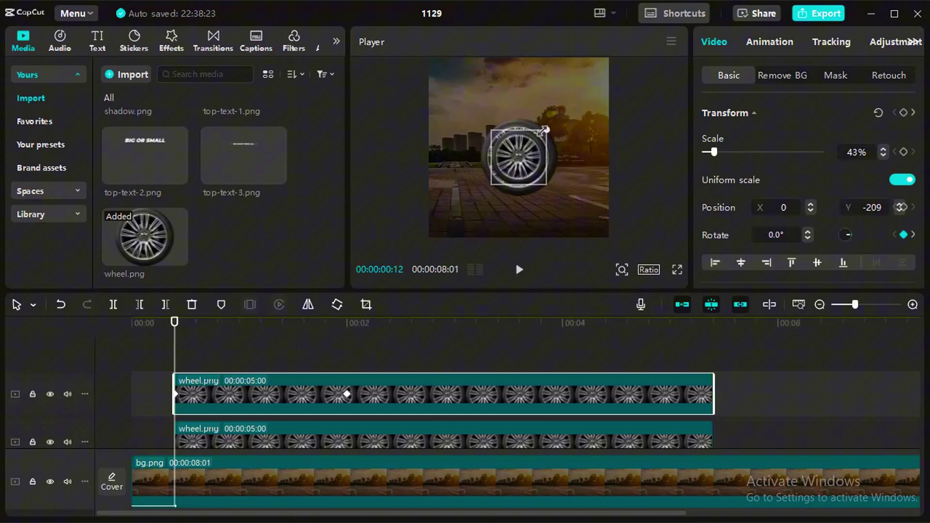
left_click_drag(518, 159, 565, 163)
left_click_drag(513, 151, 478, 151)
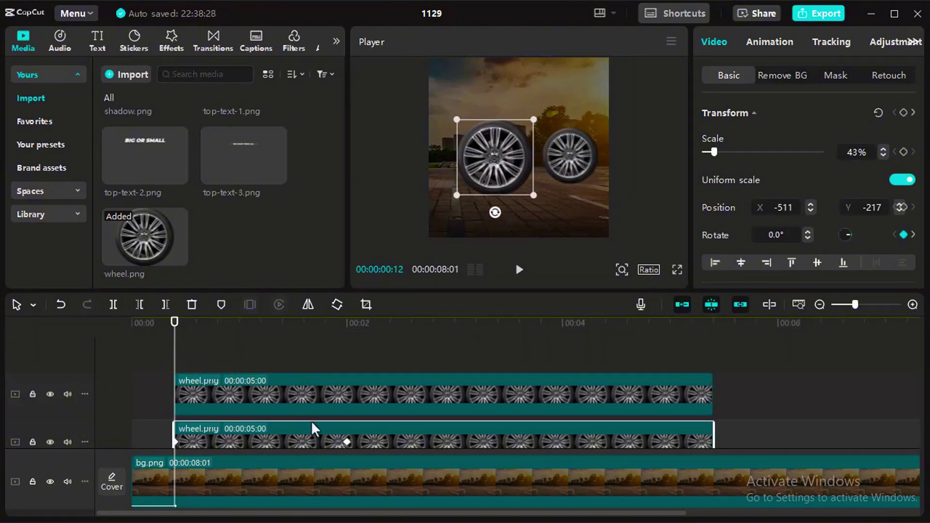
scroll(228, 215, "up", 2)
scroll(218, 216, "up", 2)
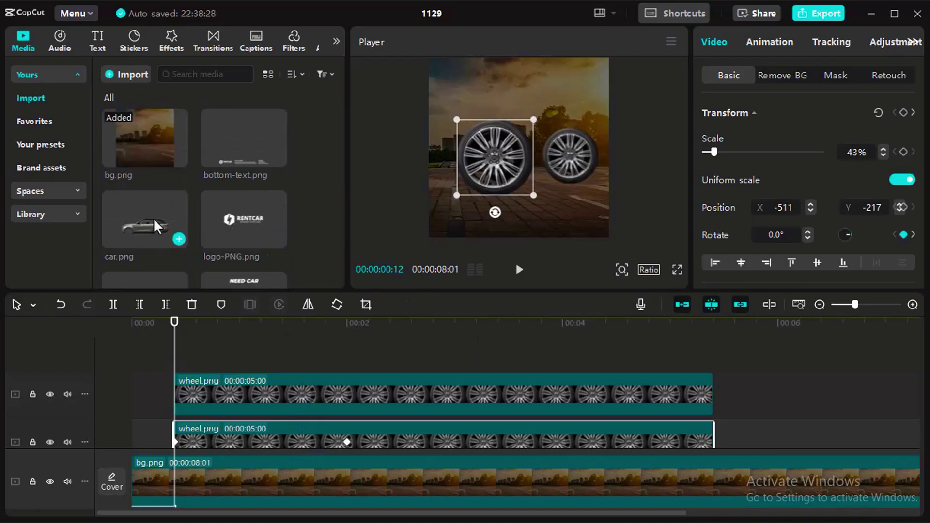
Add car.png to the timeline, starting at the beginning.
left_click_drag(154, 218, 189, 349)
left_click_drag(327, 442, 291, 415)
mouse_move(504, 291)
left_mouse_down()
mouse_move(504, 242)
mouse_move(504, 335)
left_mouse_up()
Shrink both wheel copies to about 15% and place them on the car's wheels.
left_click(575, 218)
left_click_drag(615, 181, 596, 196)
left_click(479, 182)
left_click_drag(538, 135, 454, 232)
scroll(509, 182, "up", 3)
left_click(596, 239)
left_click_drag(596, 241, 614, 244)
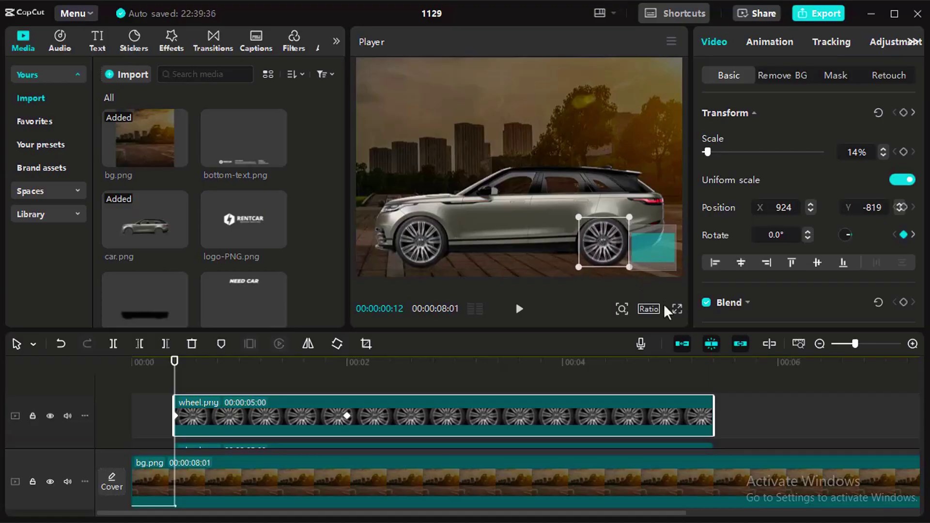
Fine-tune the rear wheel's size and position, checking in full-screen preview.
left_click(676, 309)
key("Escape")
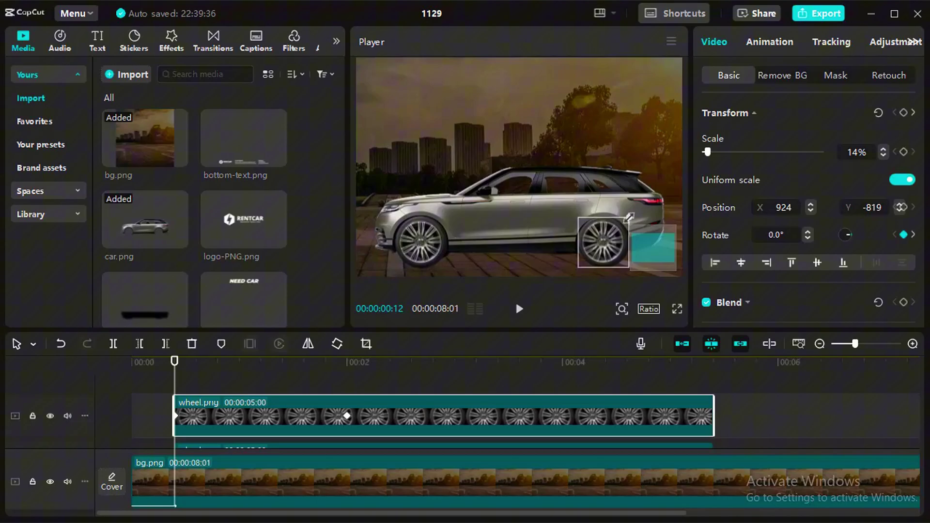
left_click_drag(629, 269, 624, 261)
key("ctrl+shift+f")
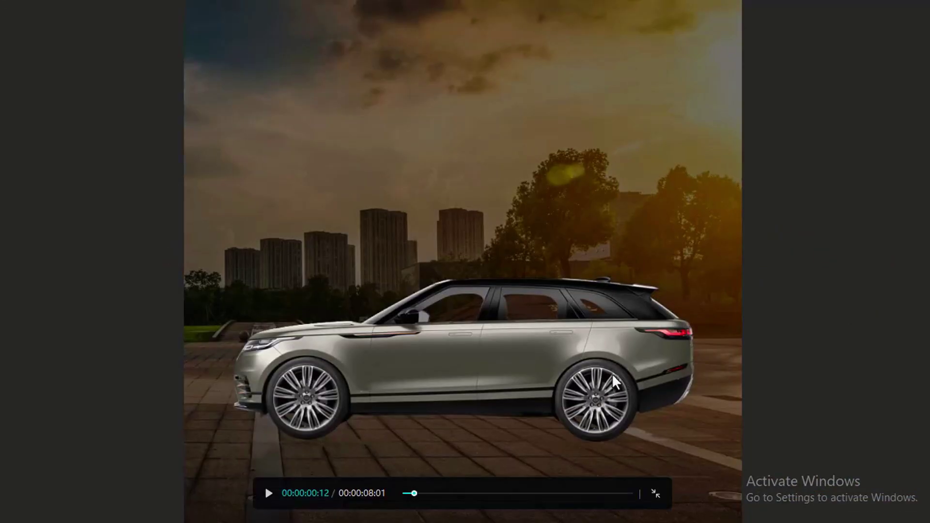
key("Escape")
Play the animation from the start to check the car and its wheels.
left_click(349, 429)
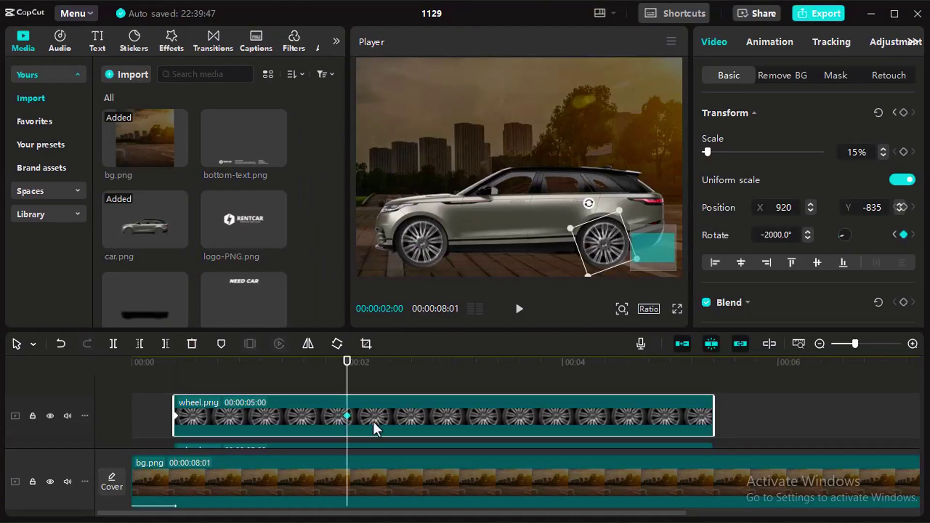
left_click_drag(347, 362, 166, 379)
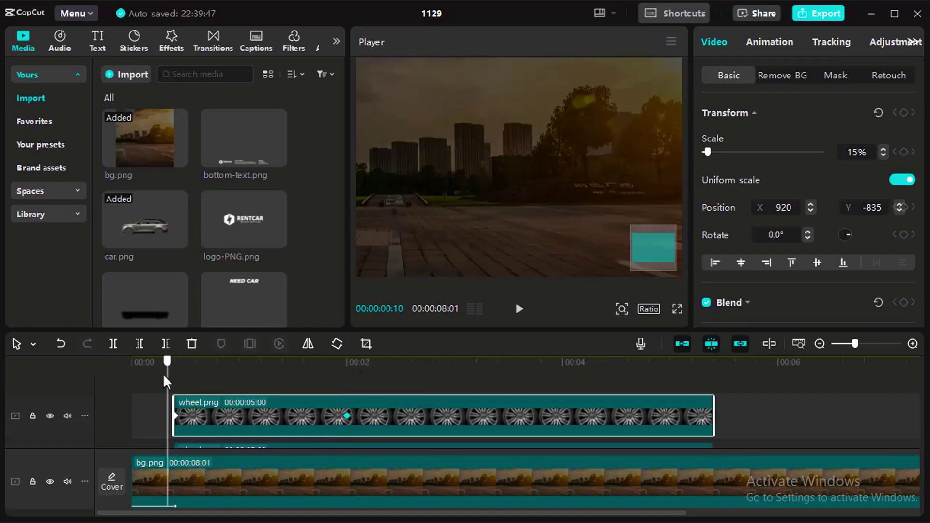
left_click(155, 393)
key("space")
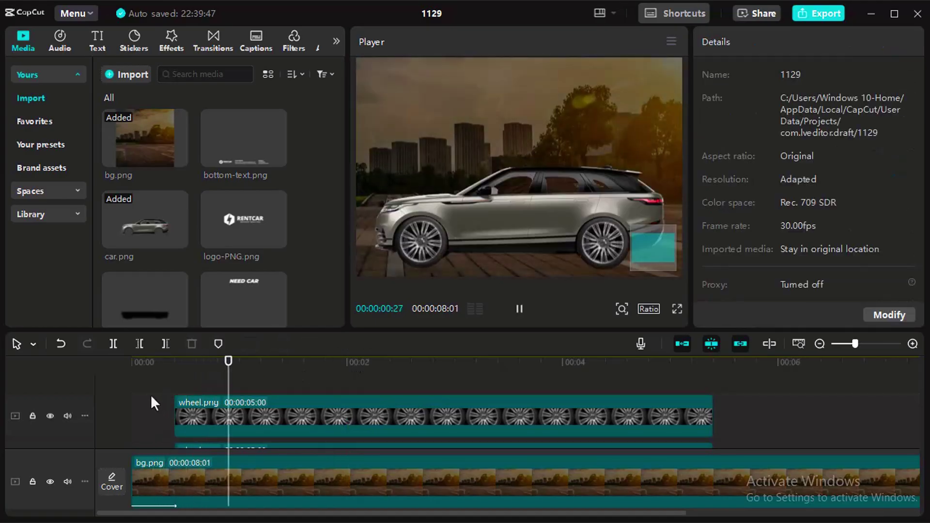
key("space")
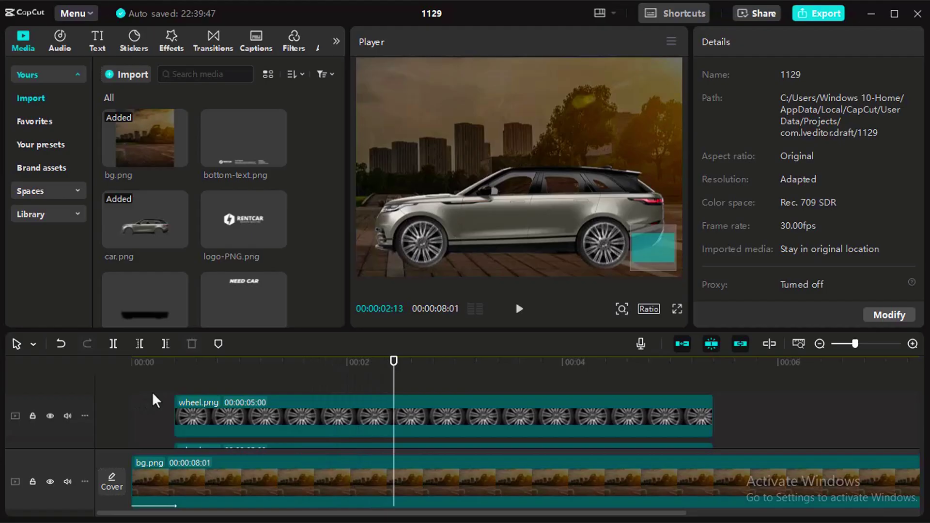
key("ctrl+v")
Set both wheel clips' rotation to −1000° at the two-second keyframe.
left_click(311, 401)
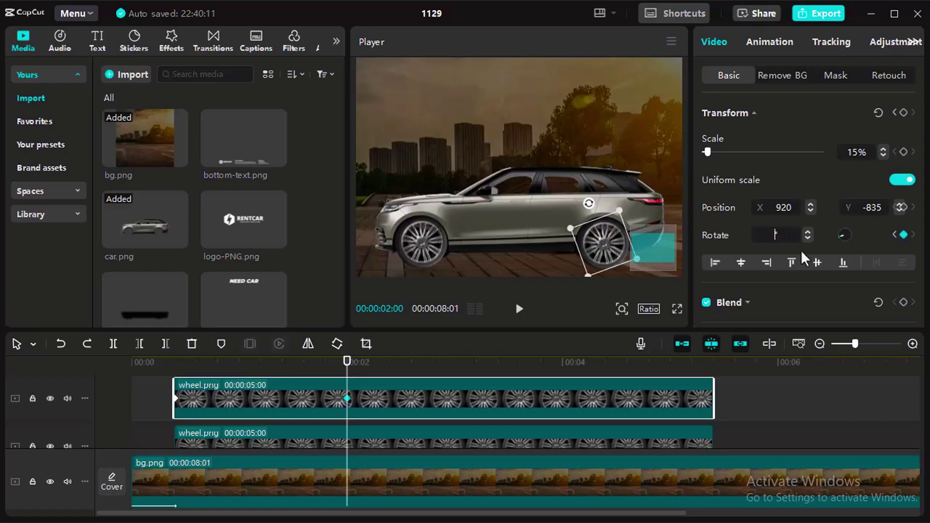
type("-100")
key("Return")
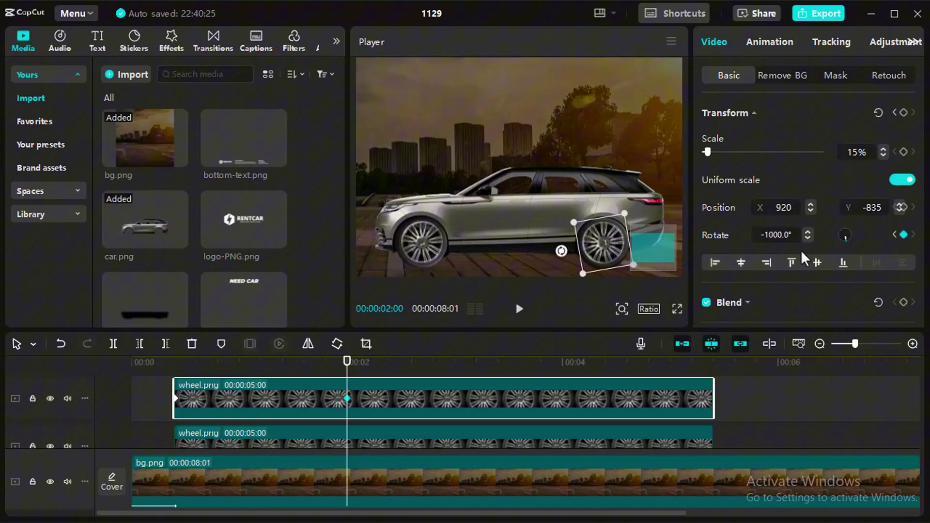
scroll(373, 430, "down", 1)
left_click(374, 397)
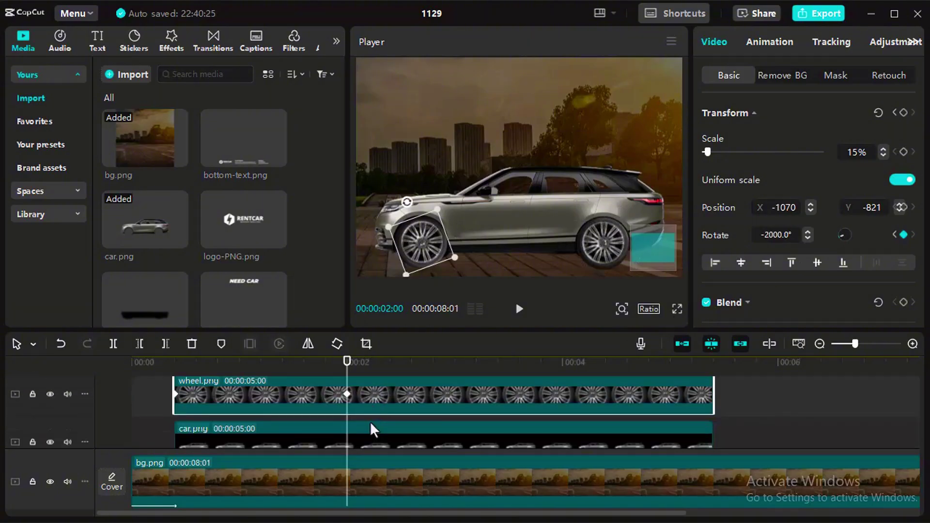
double_click(767, 235)
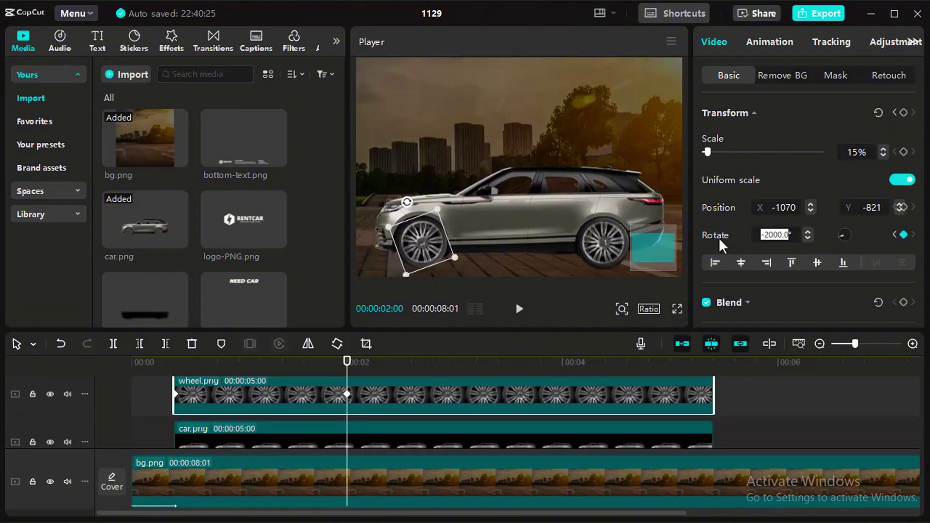
type("-1000")
key("Return")
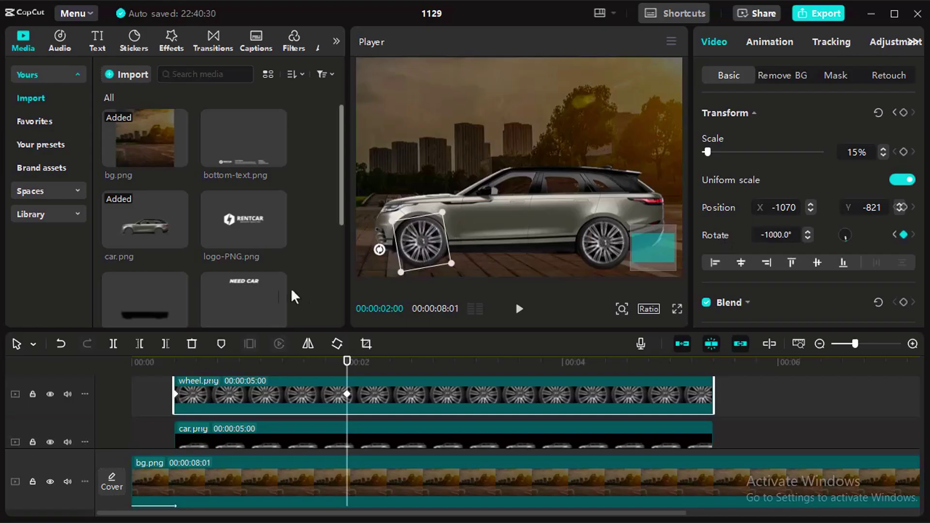
Play back the −1000° wheel spin, then rewind and reselect a wheel clip.
left_click(163, 396)
key("space")
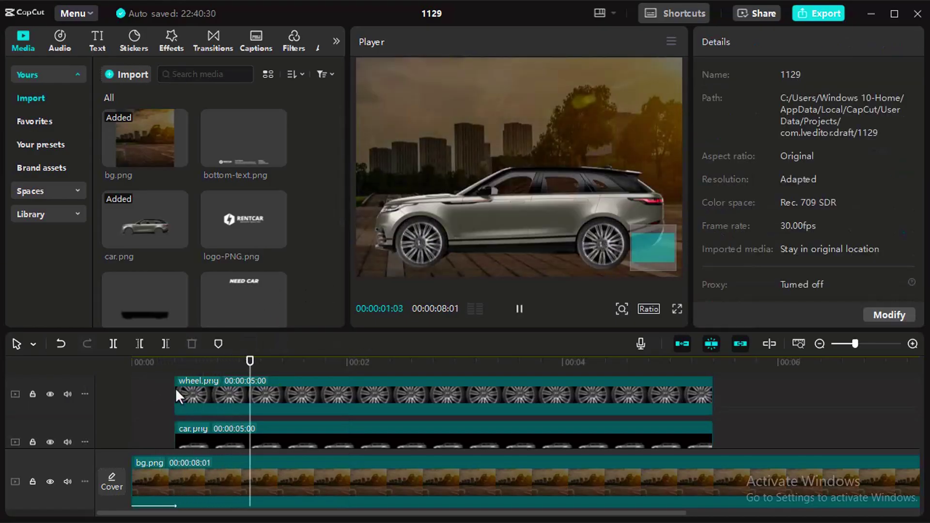
key("space")
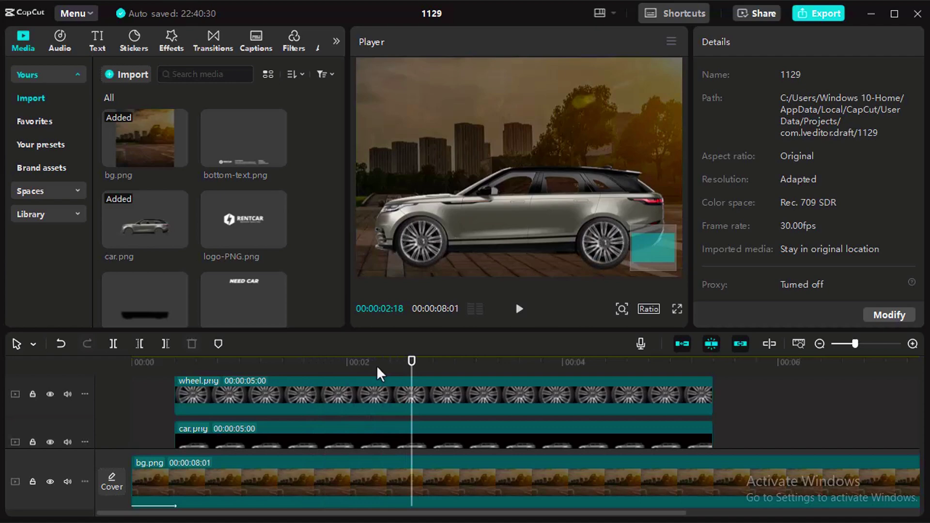
left_click_drag(412, 362, 175, 364)
left_click(372, 395)
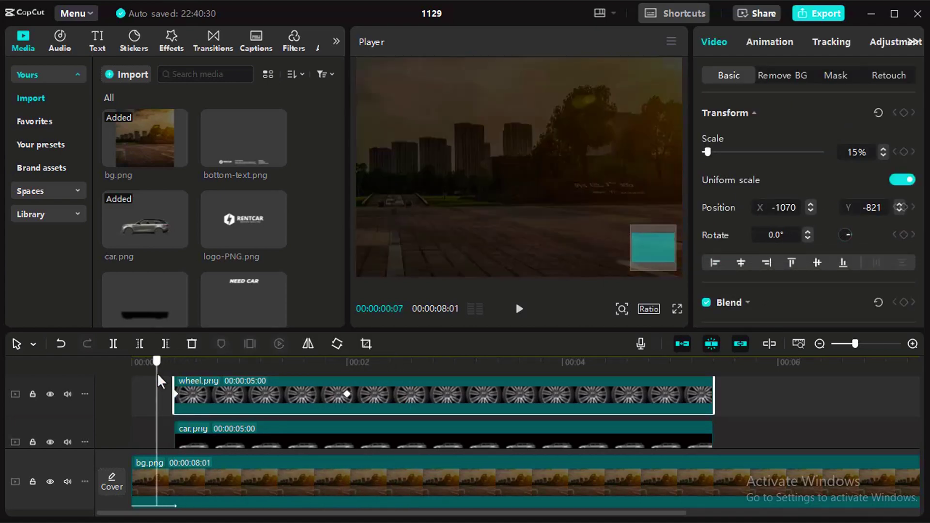
Add shadow.png on a track beneath the car, above the background.
key("ctrl+a")
scroll(315, 194, "down", 3)
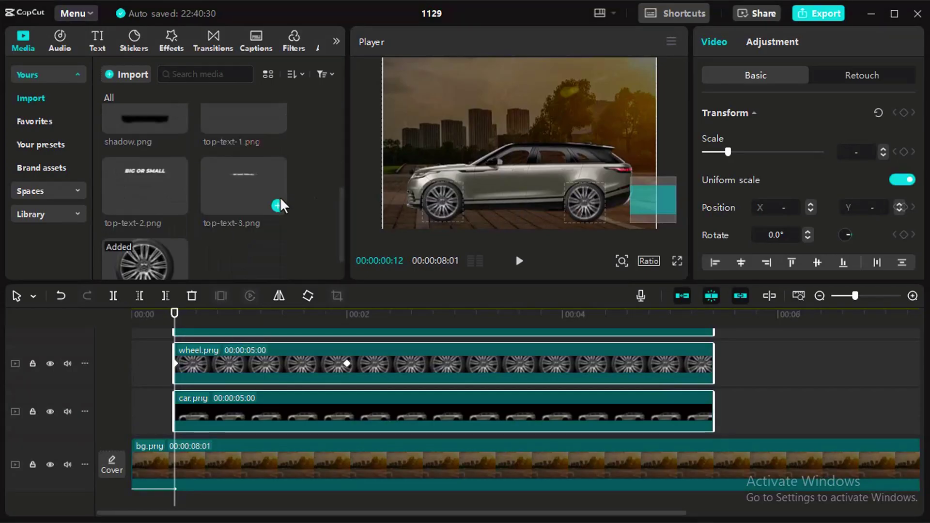
left_click(166, 346)
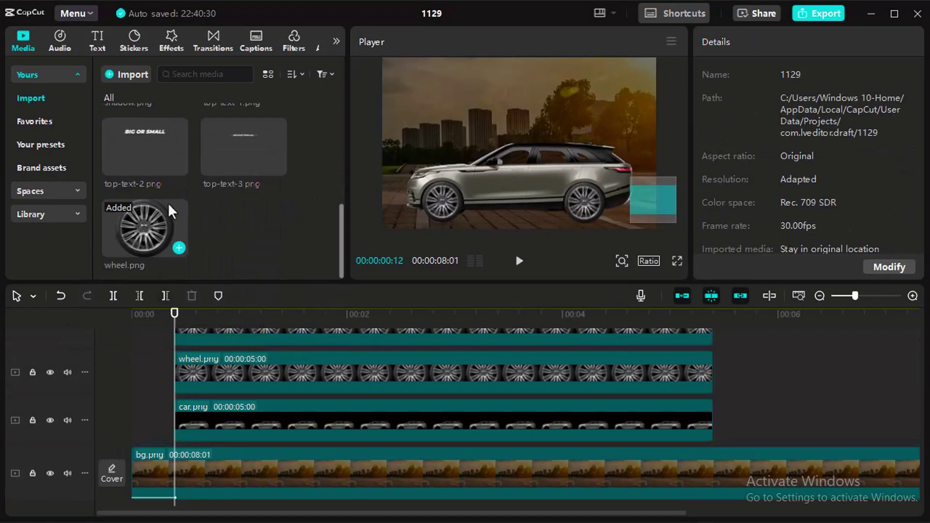
scroll(175, 211, "up", 2)
mouse_move(161, 151)
left_mouse_down()
mouse_move(183, 448)
mouse_move(186, 432)
left_mouse_up()
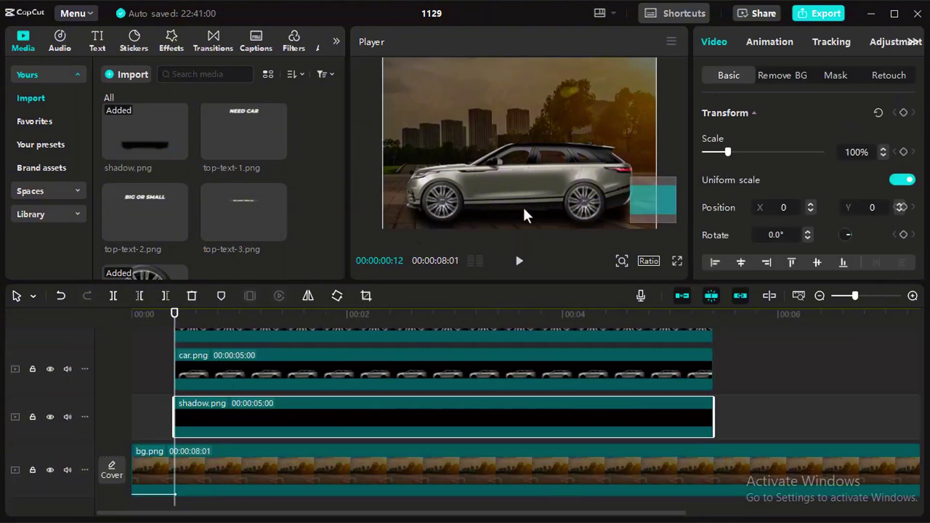
scroll(818, 227, "down", 1)
scroll(818, 227, "down", 2)
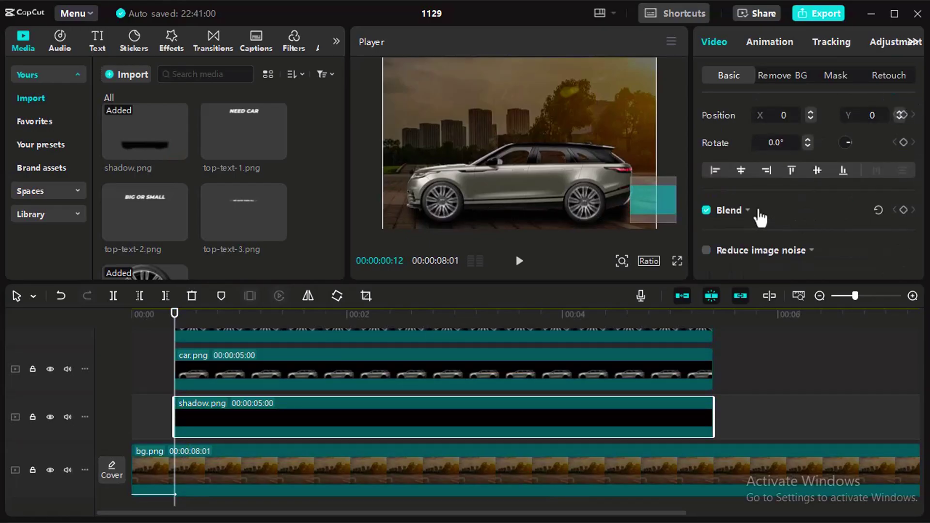
Blend the shadow layer in Soft light mode at 90% opacity.
left_click(747, 211)
scroll(788, 218, "down", 2)
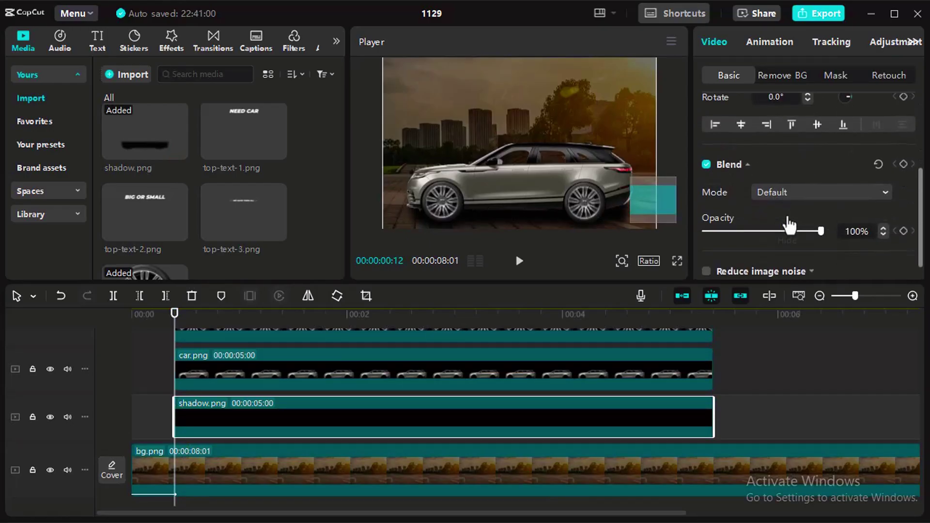
left_click(791, 174)
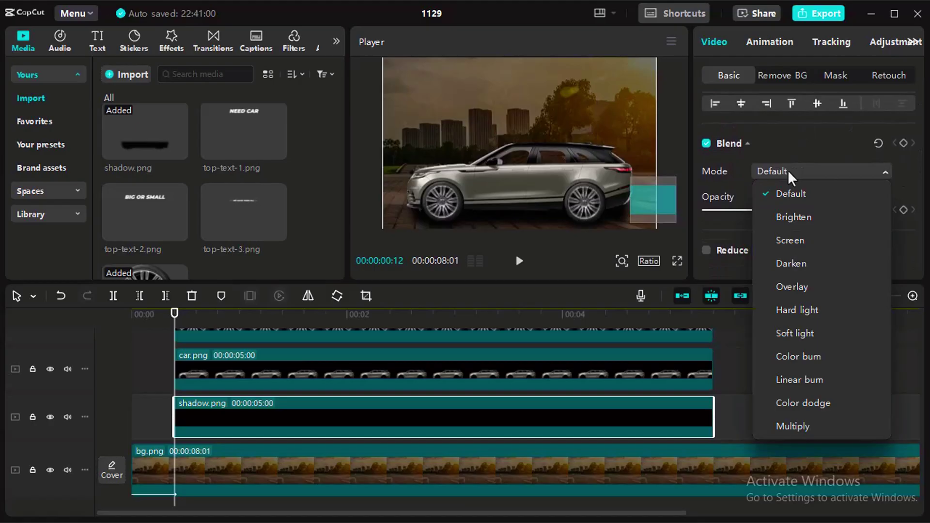
left_click(791, 336)
mouse_move(821, 211)
left_mouse_down()
mouse_move(803, 215)
mouse_move(836, 218)
mouse_move(810, 220)
left_mouse_up()
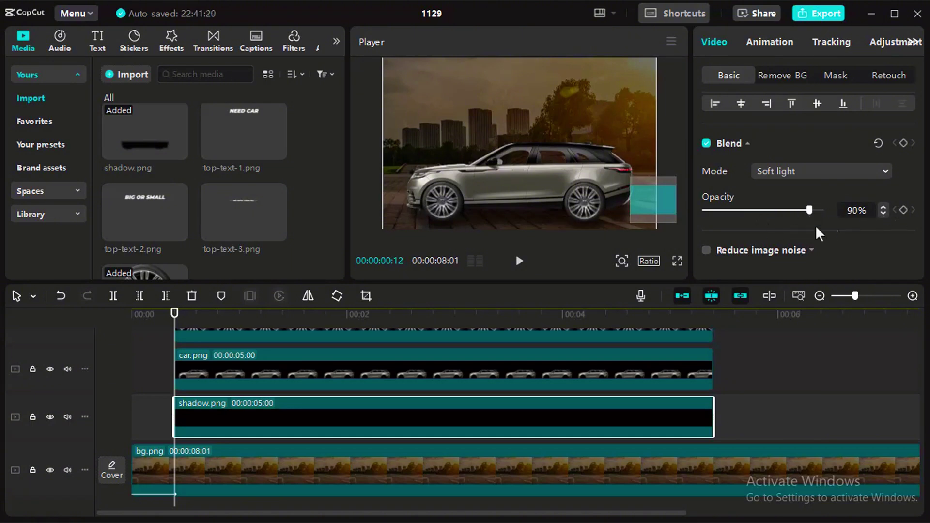
left_click(278, 376, "ctrl")
scroll(278, 376, "up", 1)
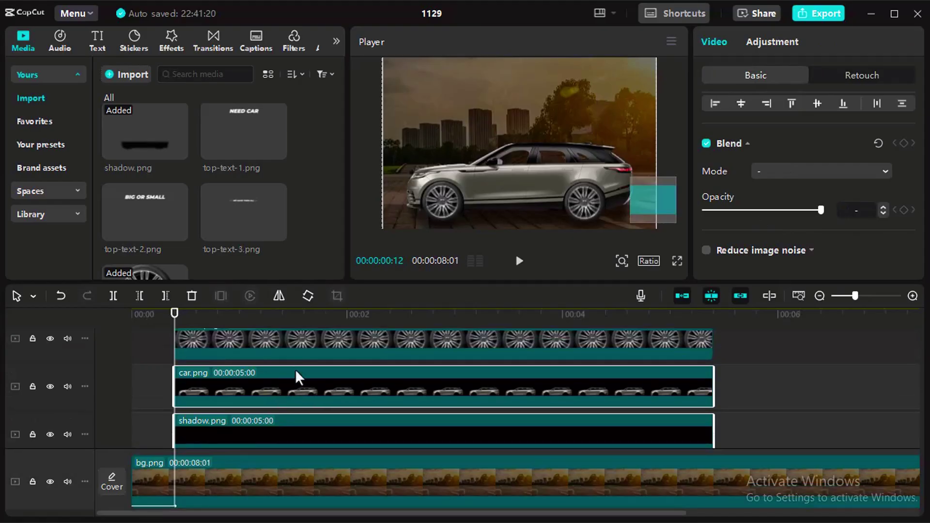
Merge the car, wheel and shadow clips into one compound clip.
left_click(302, 353, "ctrl")
scroll(302, 356, "up", 1)
left_click(306, 363, "ctrl")
scroll(309, 371, "up", 1)
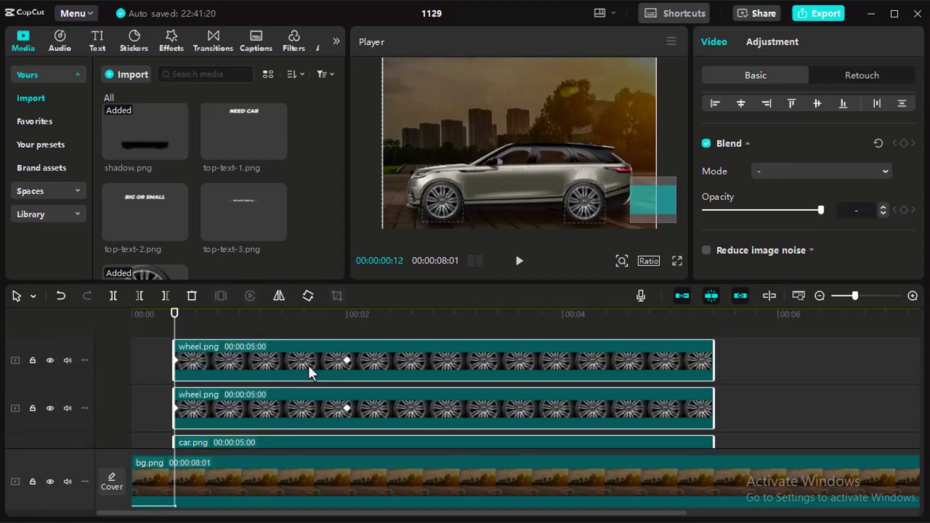
right_click(283, 367)
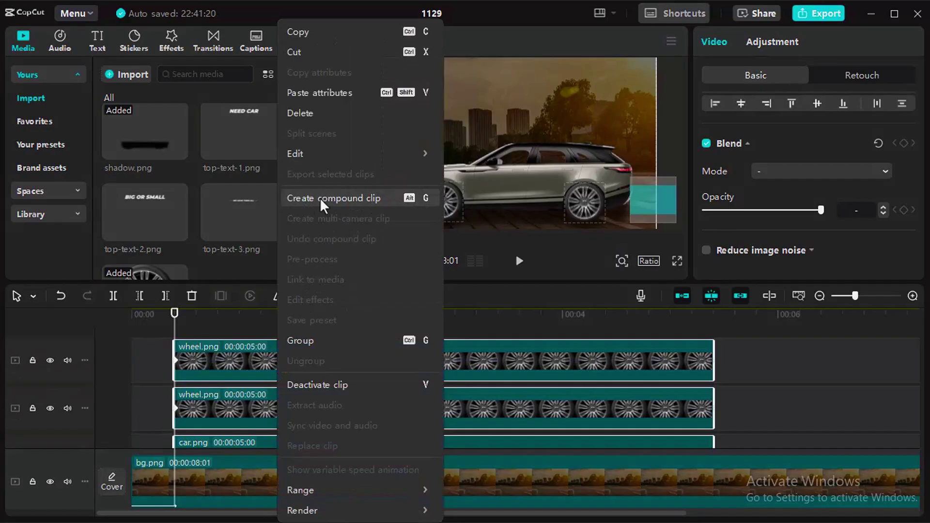
left_click(334, 198)
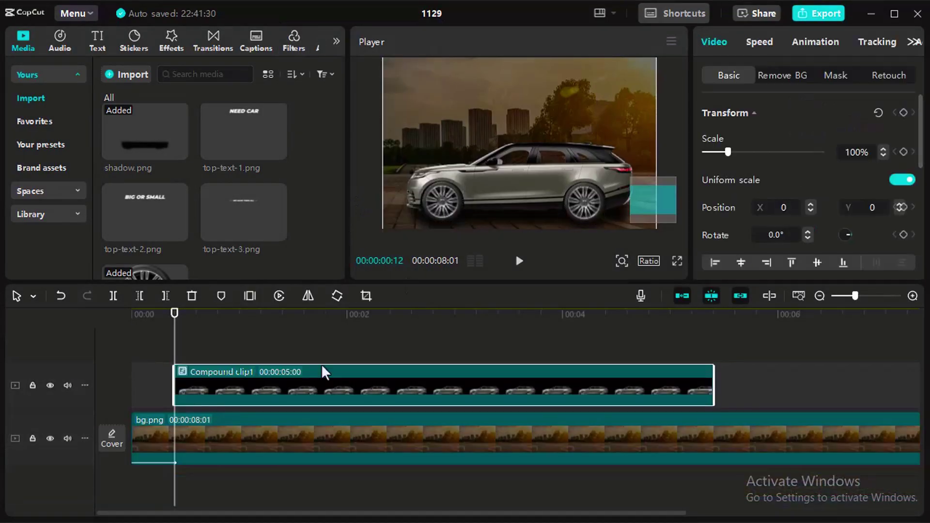
Preview the compound clip's spinning wheels and return to its start.
left_click(158, 344)
key("space")
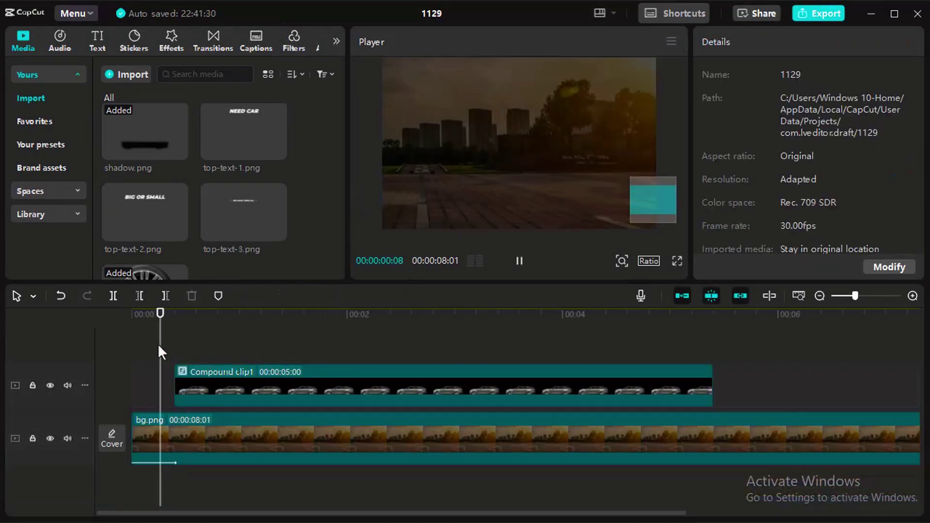
key("space")
key("space")
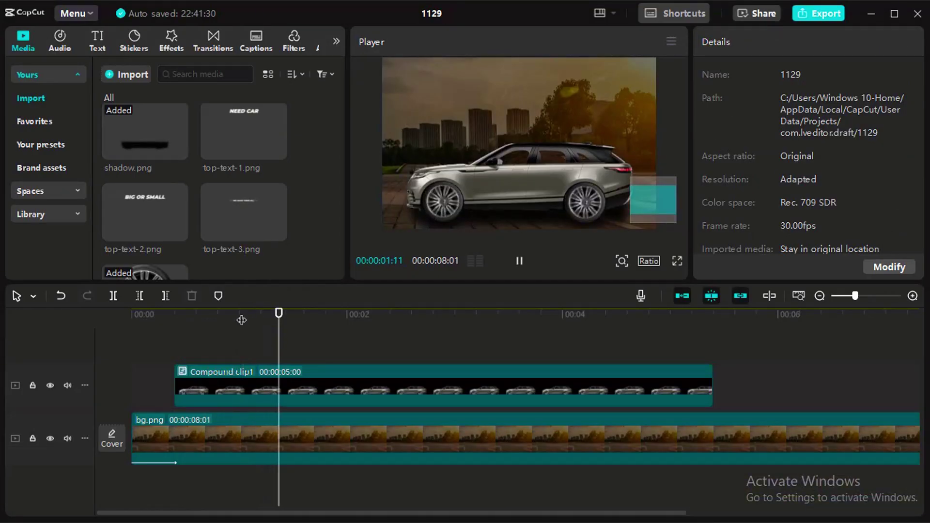
key("space")
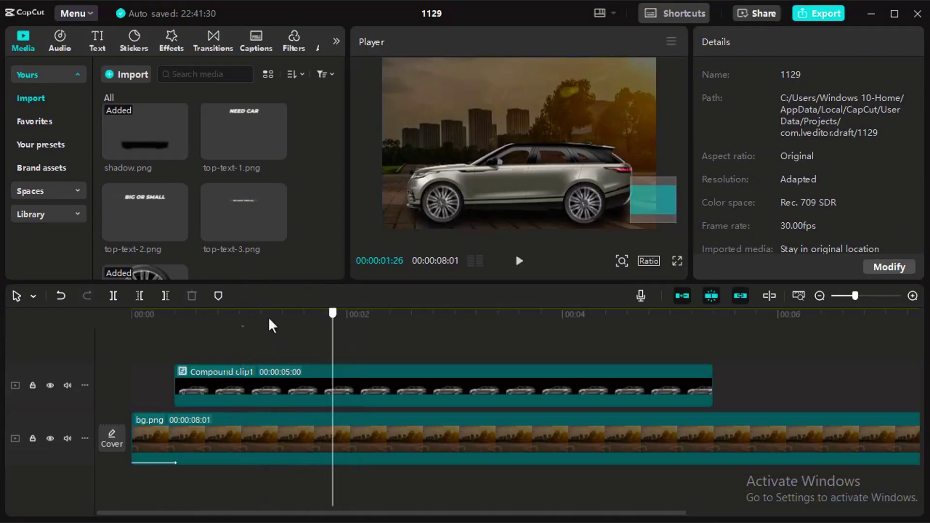
left_click_drag(361, 314, 175, 314)
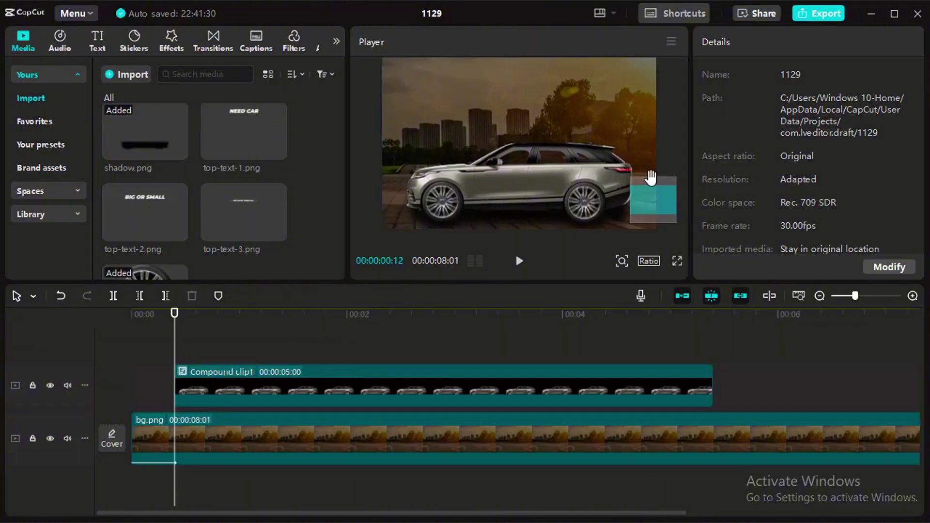
Keyframe the car compound clip to start off the right edge and reach centre at 2 s.
left_click(368, 388)
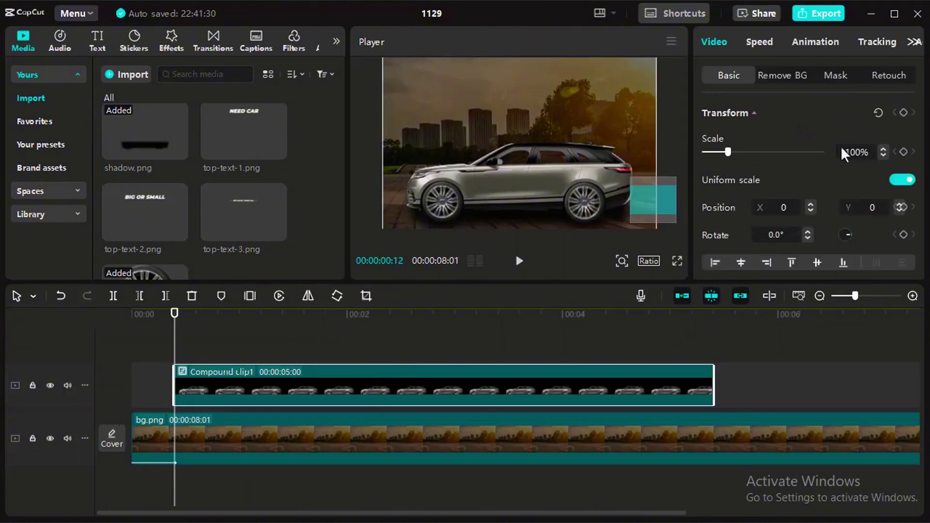
scroll(845, 154, "down", 2)
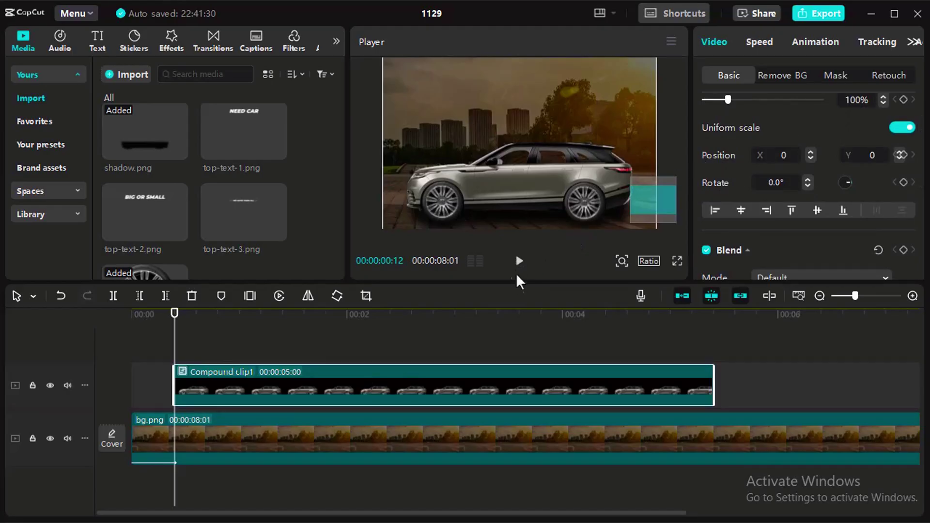
left_click_drag(515, 283, 515, 351)
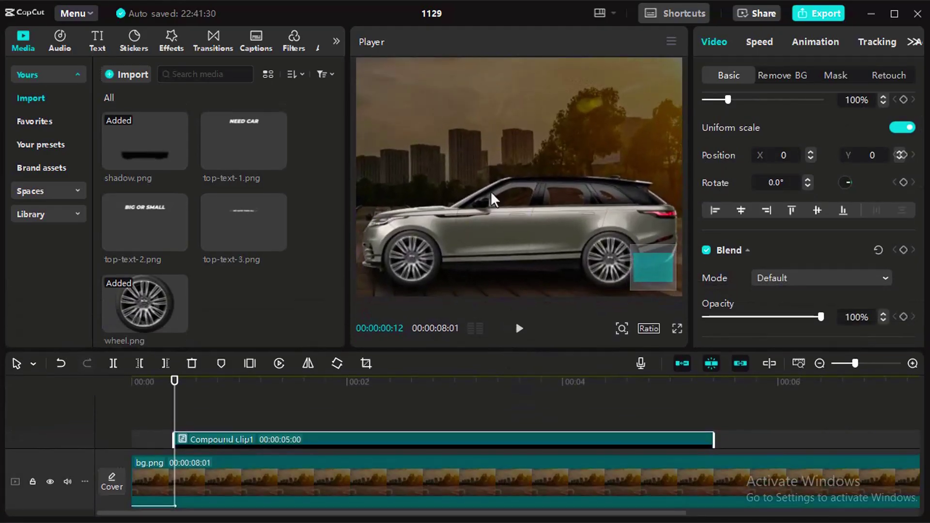
scroll(509, 194, "down", 2)
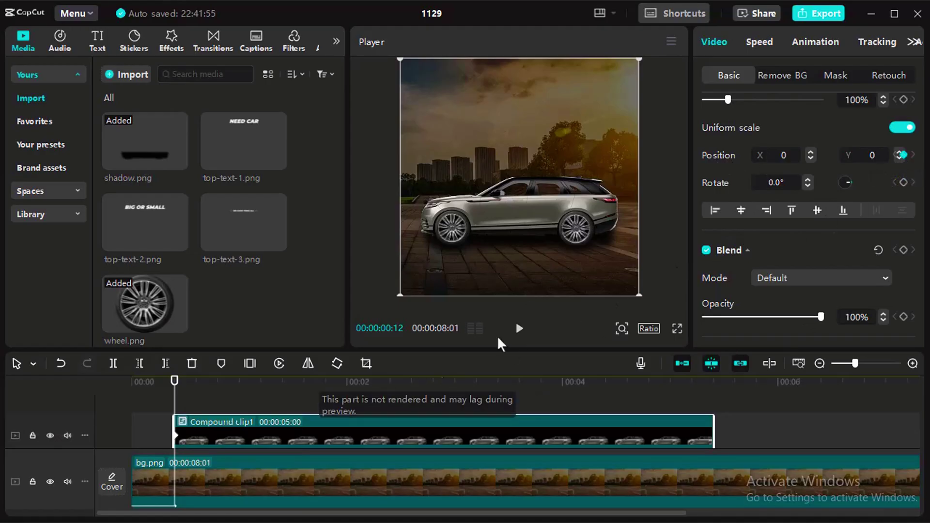
left_click_drag(691, 180, 665, 187)
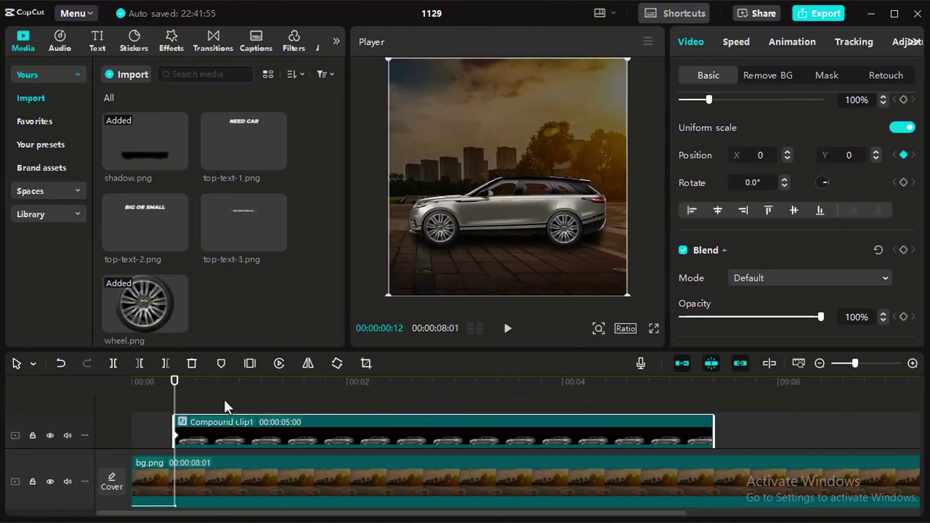
left_click_drag(498, 207, 720, 210)
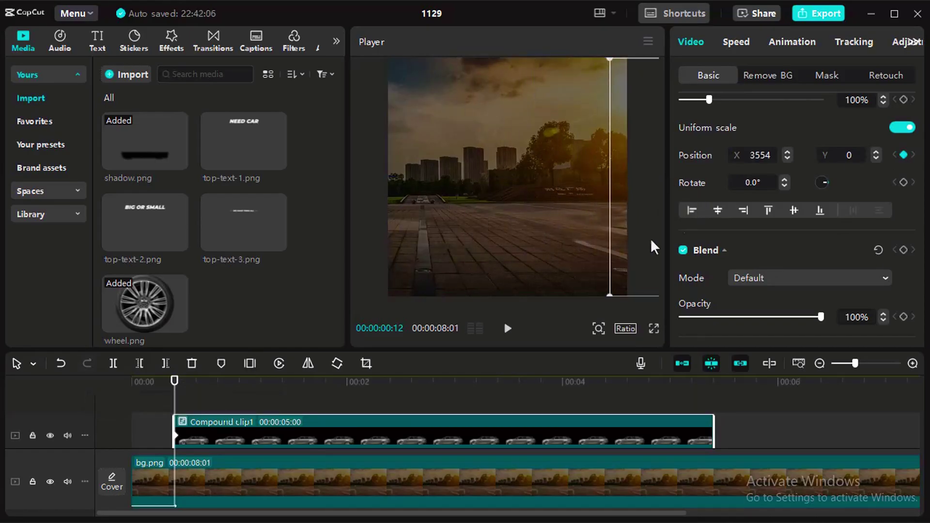
scroll(294, 436, "down", 1)
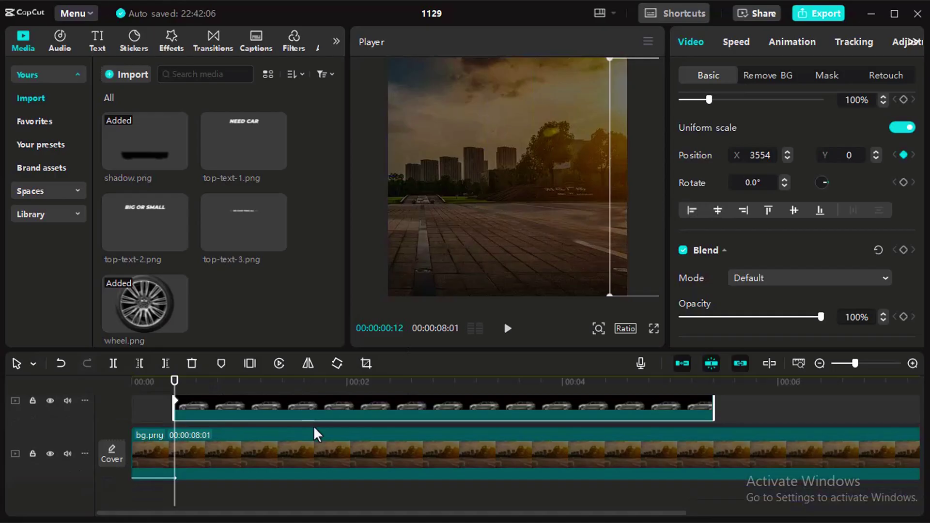
scroll(313, 433, "up", 1)
mouse_move(175, 381)
left_mouse_down()
mouse_move(307, 382)
mouse_move(289, 383)
left_mouse_up()
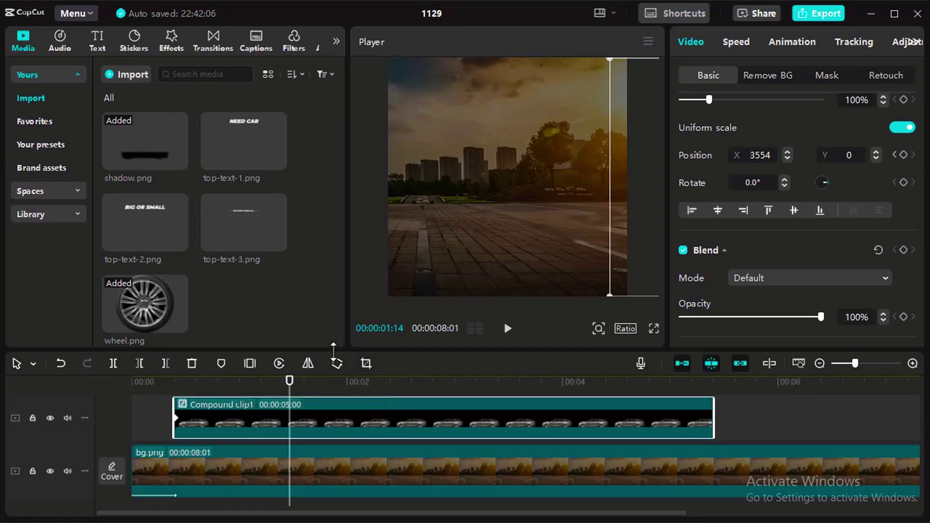
left_click_drag(289, 381, 352, 381)
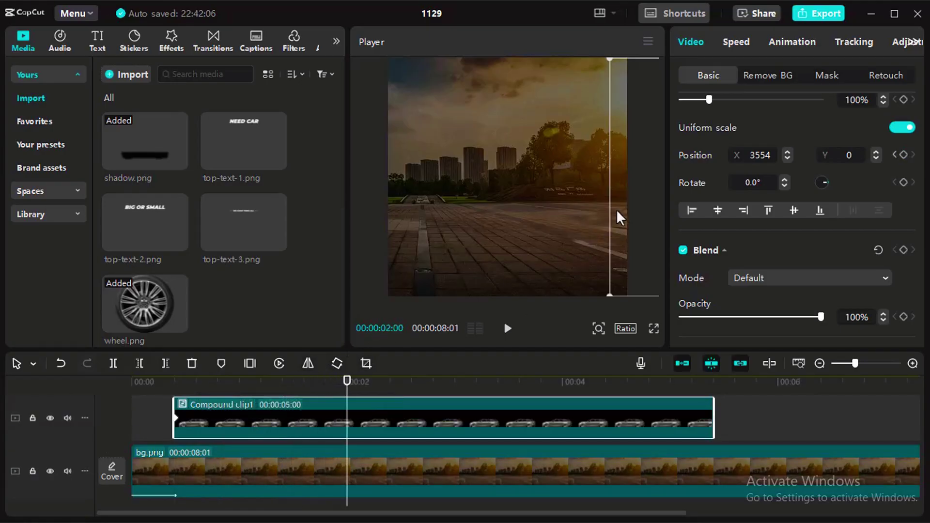
left_click_drag(619, 215, 398, 218)
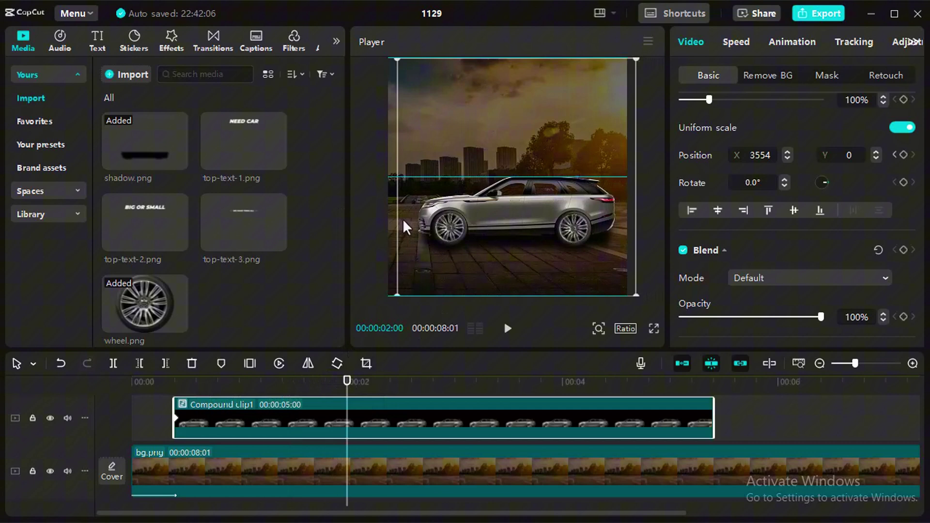
left_click(144, 393)
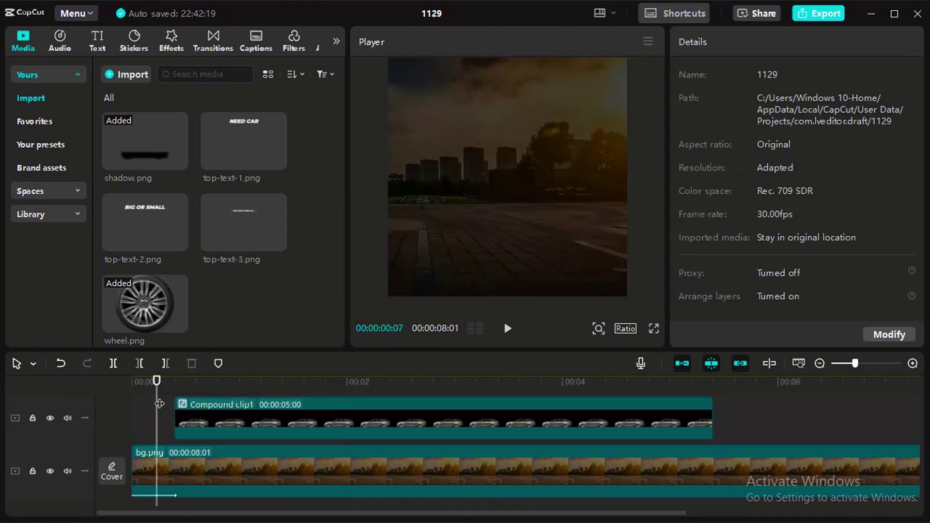
key("space")
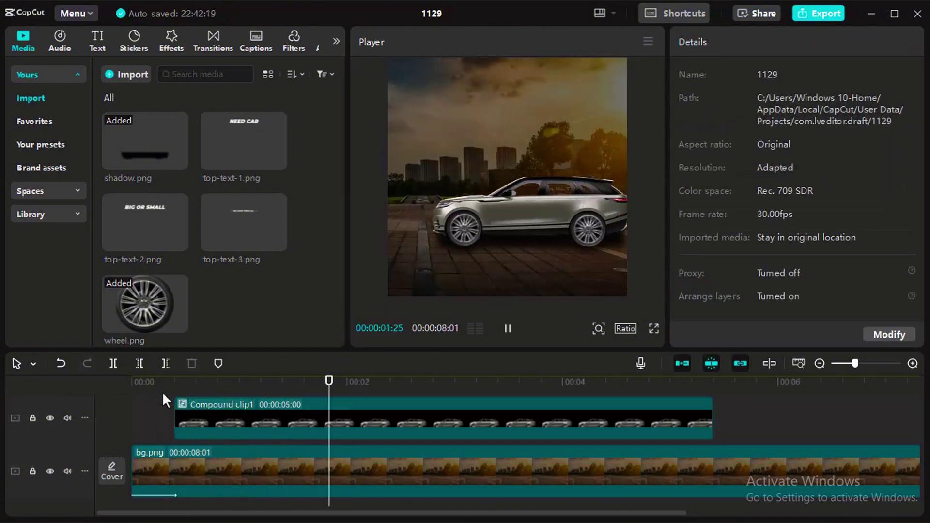
left_click_drag(398, 382, 170, 385)
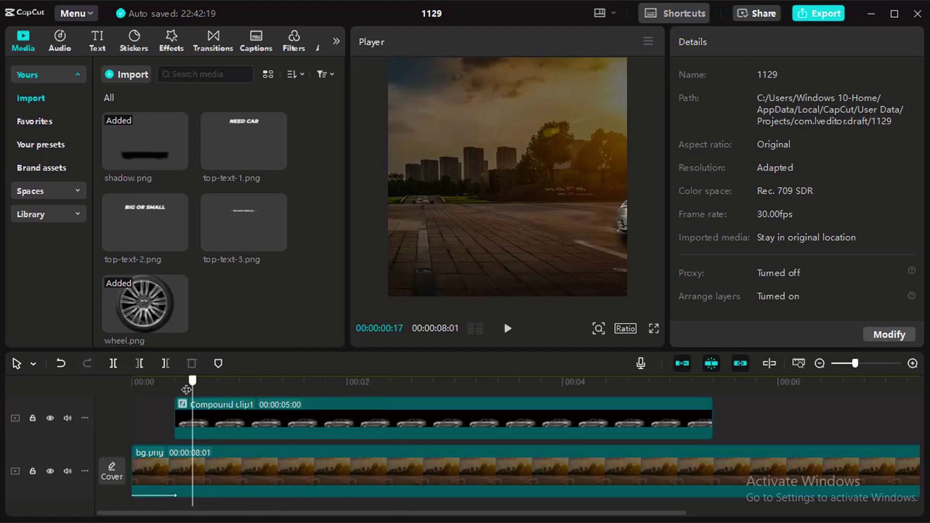
left_click(145, 392)
key("space")
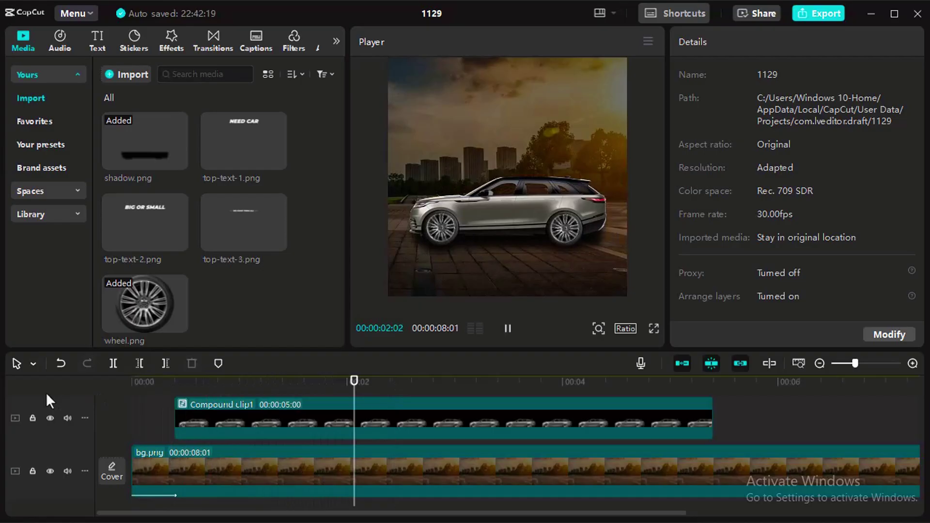
key("space")
left_click_drag(386, 381, 174, 392)
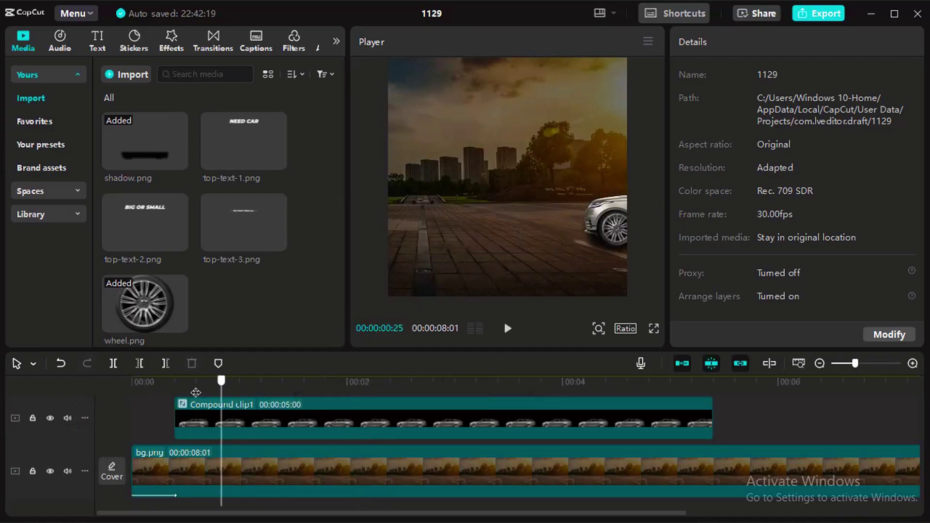
Set the car compound clip speed to 2.0x and preview the drive-in.
left_click(269, 429)
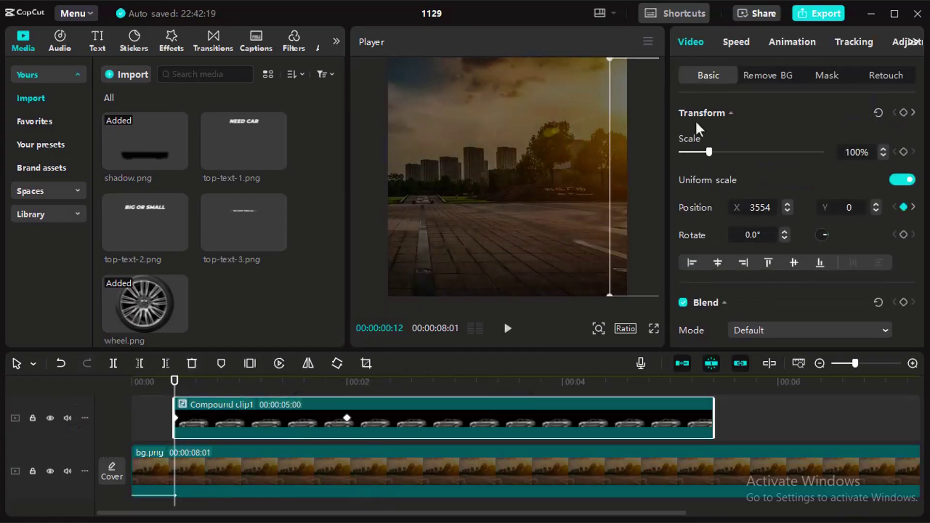
left_click(735, 41)
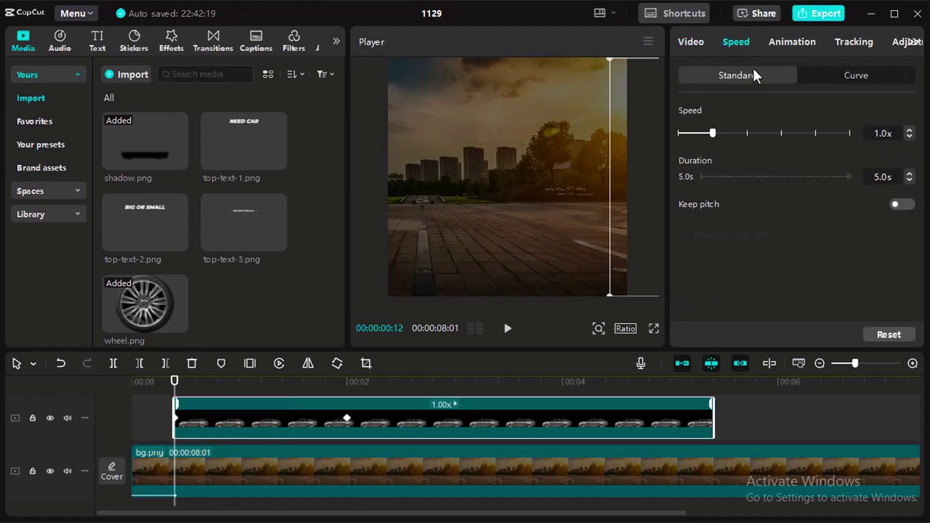
left_click_drag(727, 134, 748, 134)
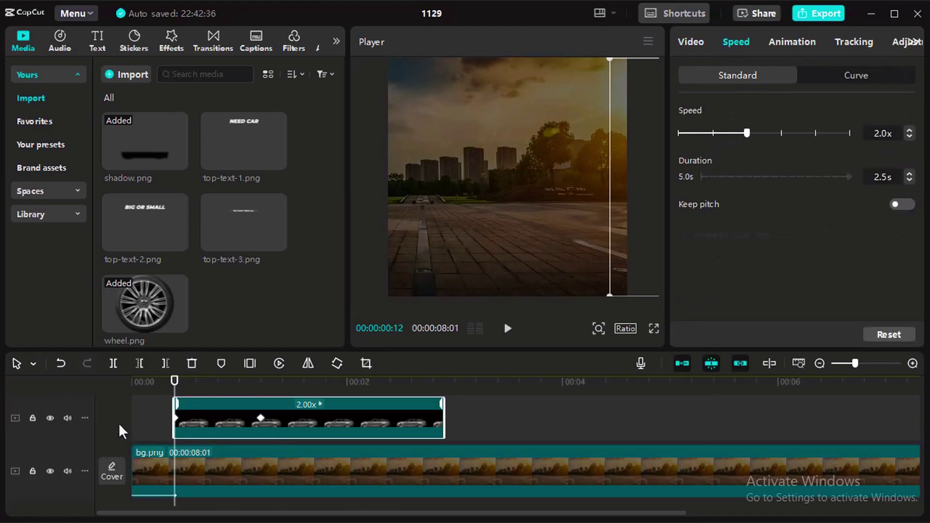
left_click(153, 396)
left_click(133, 393)
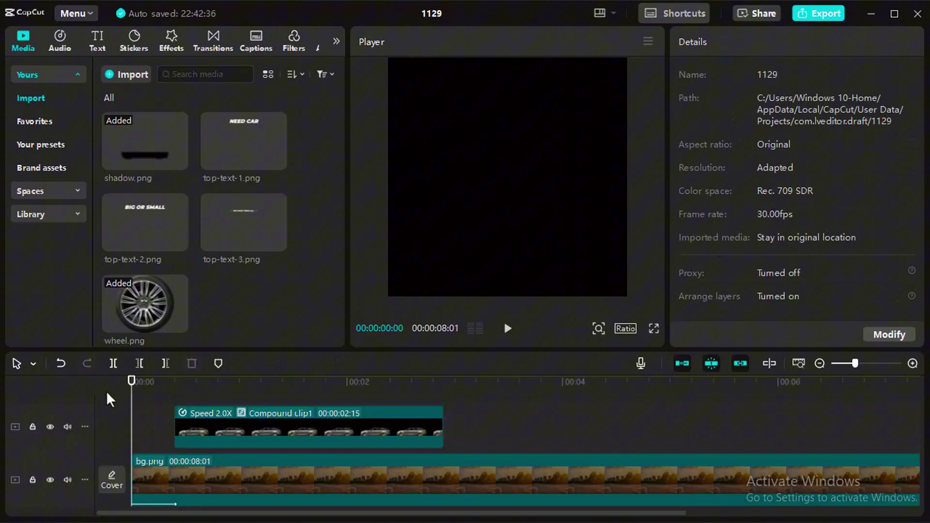
key("space")
left_click(507, 328)
Change the car clip speed to 1.5x and replay the drive-in.
left_click(309, 425)
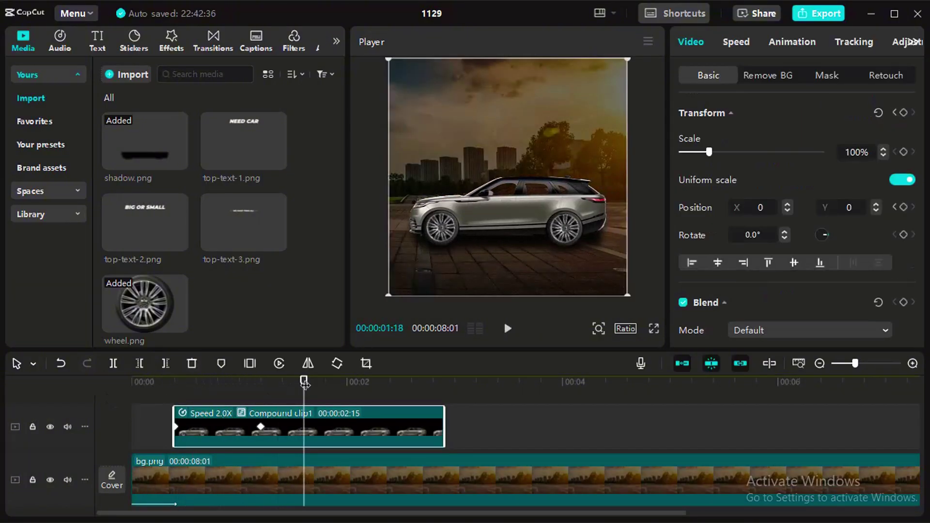
left_click(175, 383)
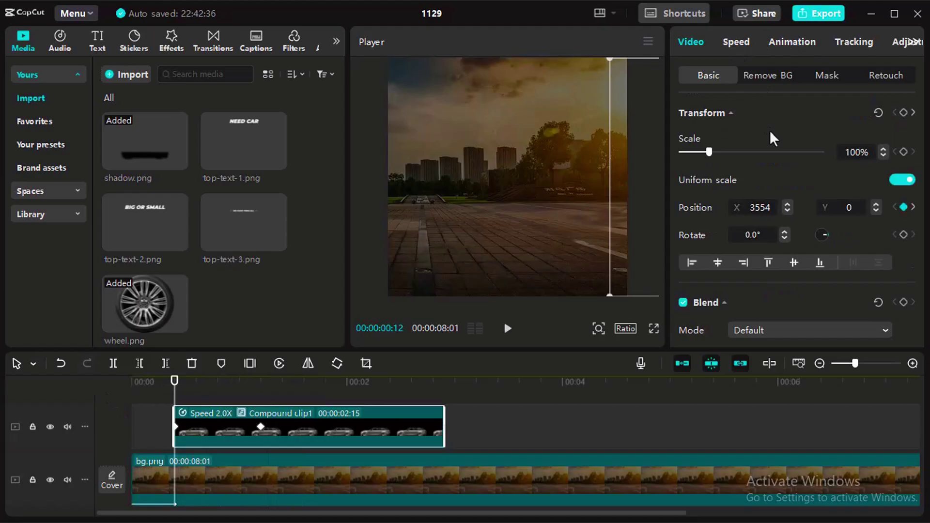
left_click(738, 44)
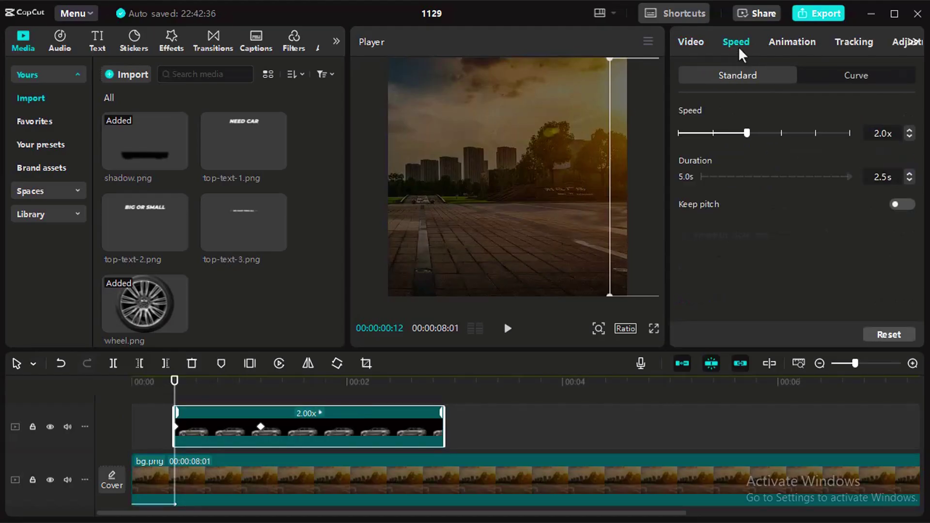
left_click(731, 134)
left_click(197, 385)
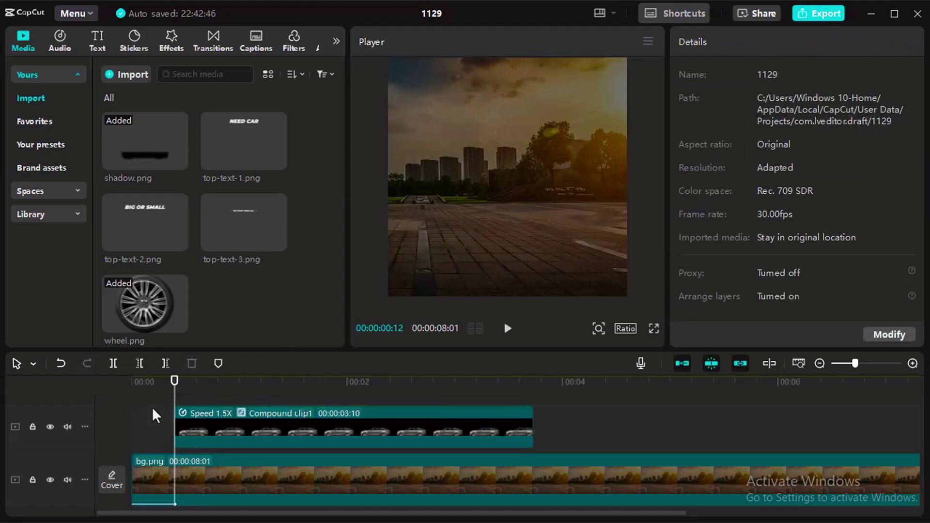
left_click(153, 383)
key("space")
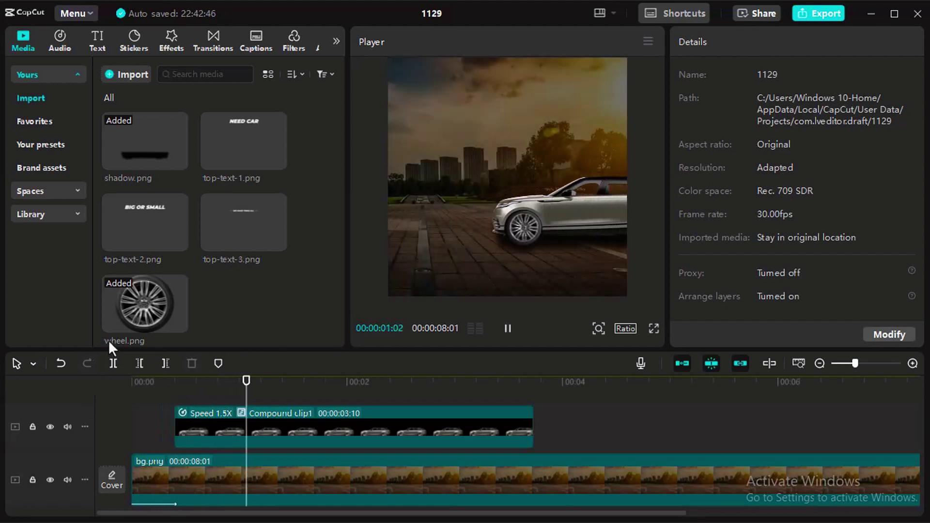
mouse_move(336, 381)
left_mouse_down()
mouse_move(278, 383)
mouse_move(293, 388)
left_mouse_up()
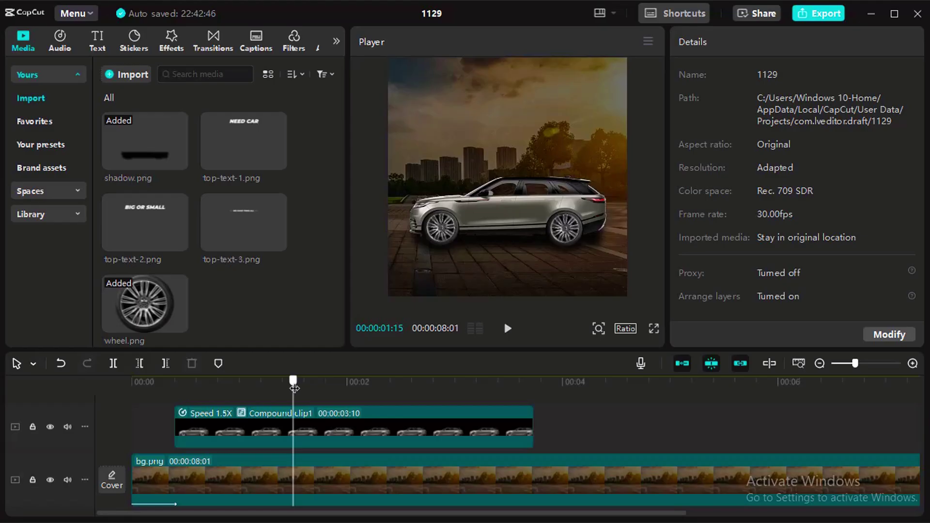
scroll(267, 247, "up", 3)
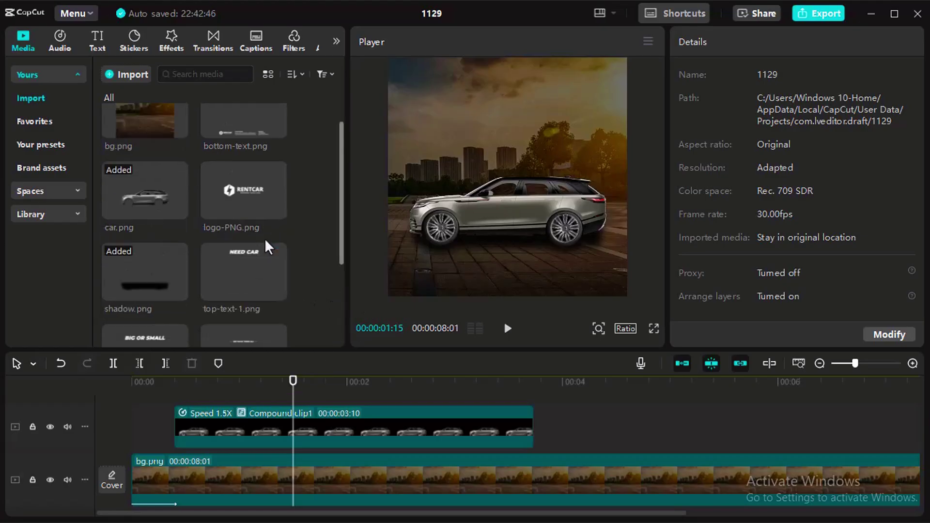
scroll(247, 197, "down", 1)
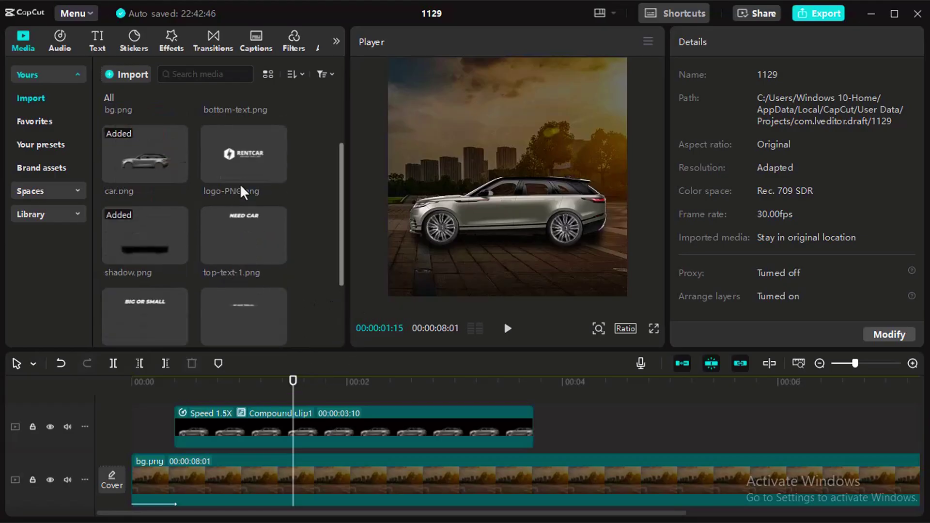
scroll(243, 191, "down", 1)
Place top-text-3.png, top-text-2.png and top-text-1.png on stacked tracks at the playhead.
left_click(244, 252)
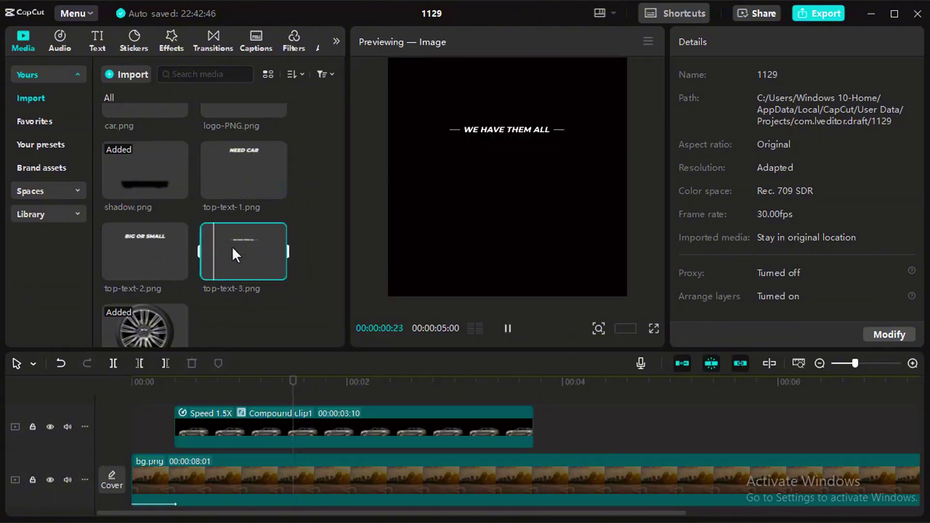
left_click_drag(235, 253, 313, 396)
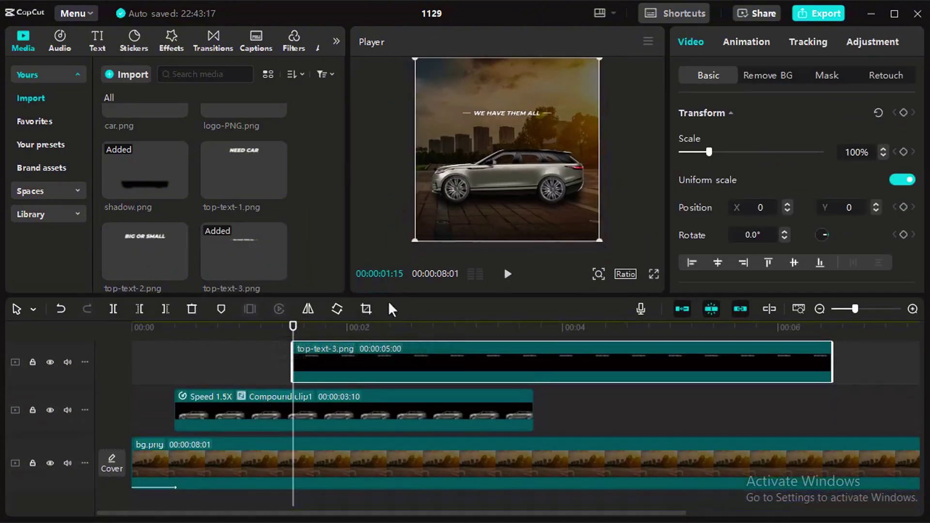
left_click_drag(145, 254, 334, 378)
left_click_drag(244, 234, 300, 336)
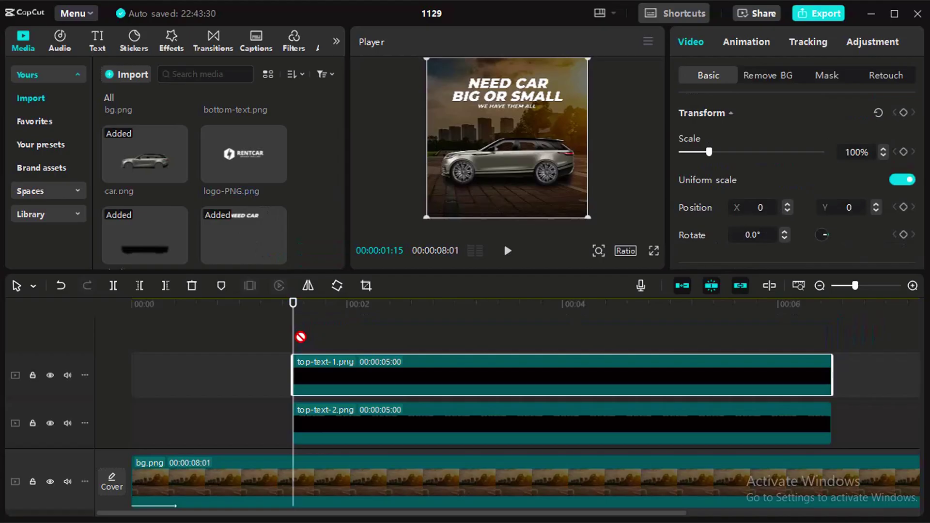
scroll(233, 218, "down", 2)
scroll(222, 190, "down", 1)
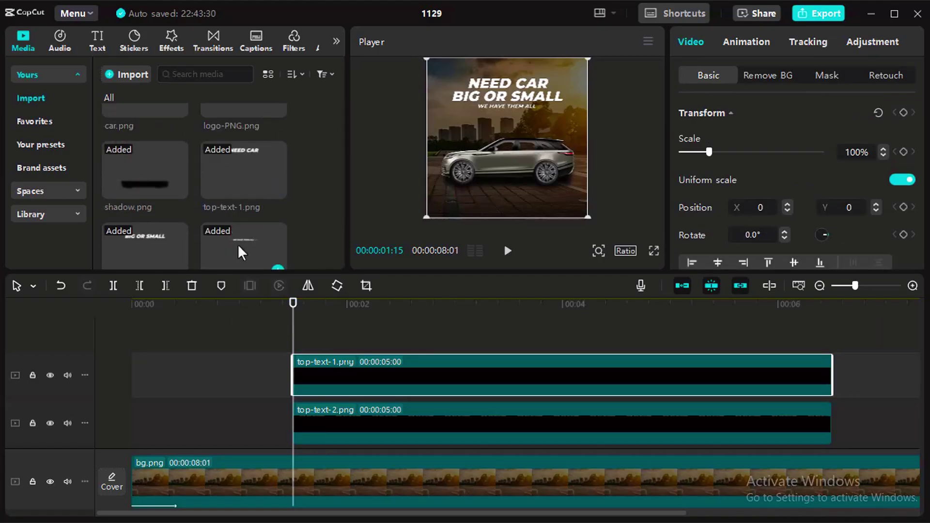
scroll(227, 231, "down", 2)
left_click_drag(244, 190, 312, 421)
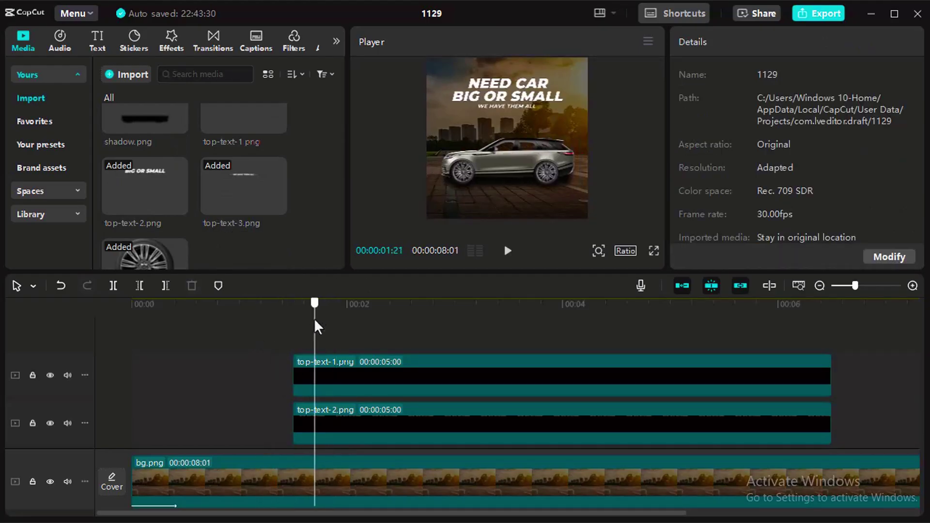
Select all three headline clips and bring up their context menu.
left_click(382, 416)
left_click(386, 386, "ctrl")
left_click(363, 337, "ctrl")
right_click(363, 337)
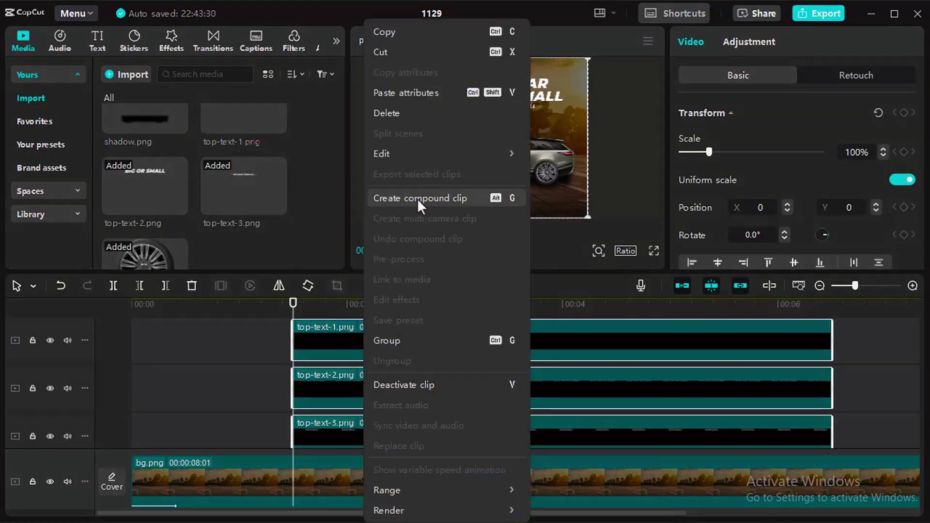
Merge the headline clips into a compound clip with a 1.1 s entrance animation, starting slightly earlier.
left_click(418, 199)
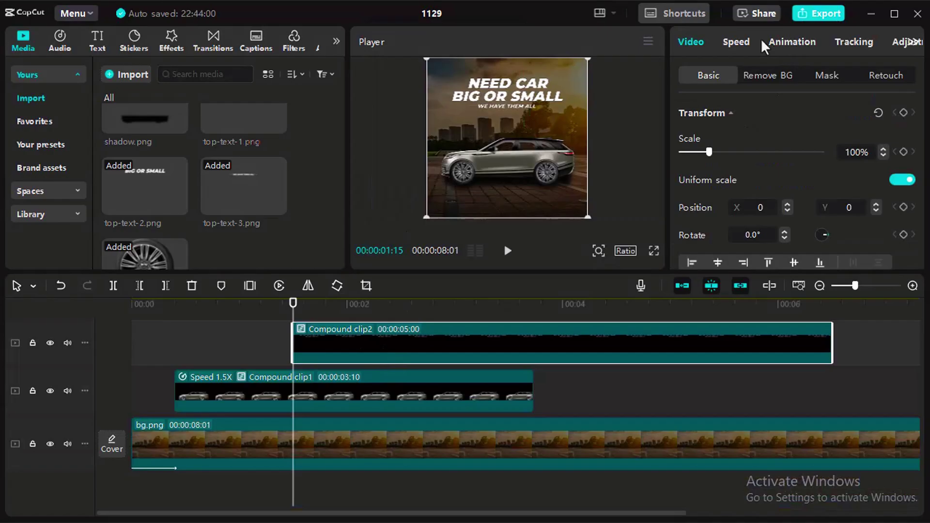
left_click(775, 43)
scroll(752, 218, "down", 2)
left_click(750, 247)
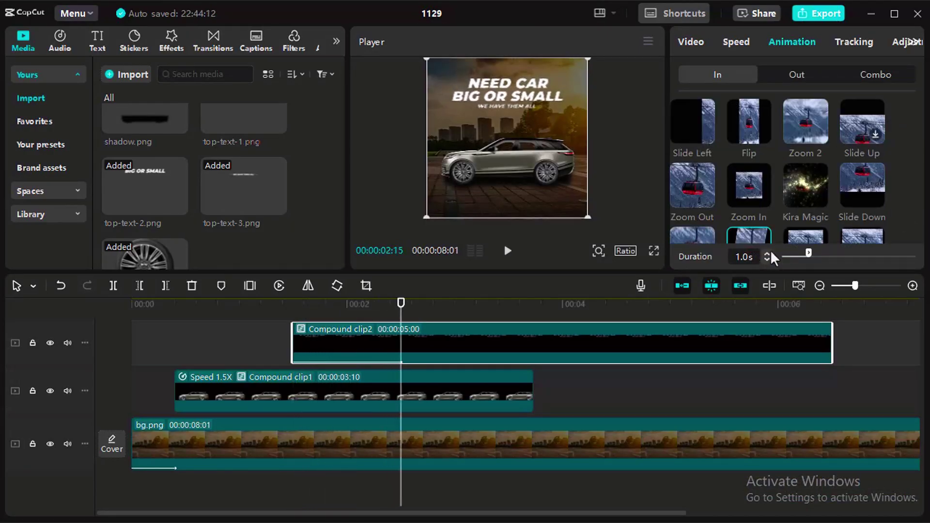
left_click_drag(805, 256, 811, 256)
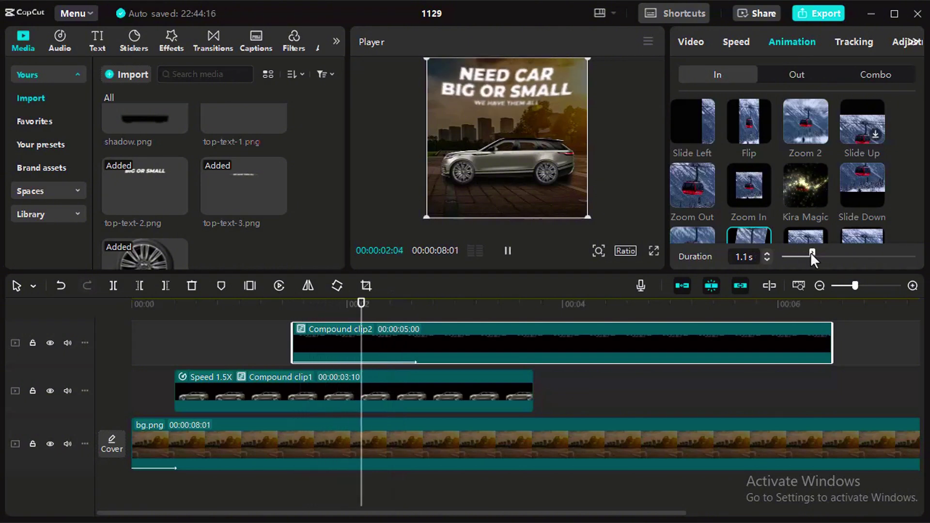
left_click_drag(350, 342, 326, 345)
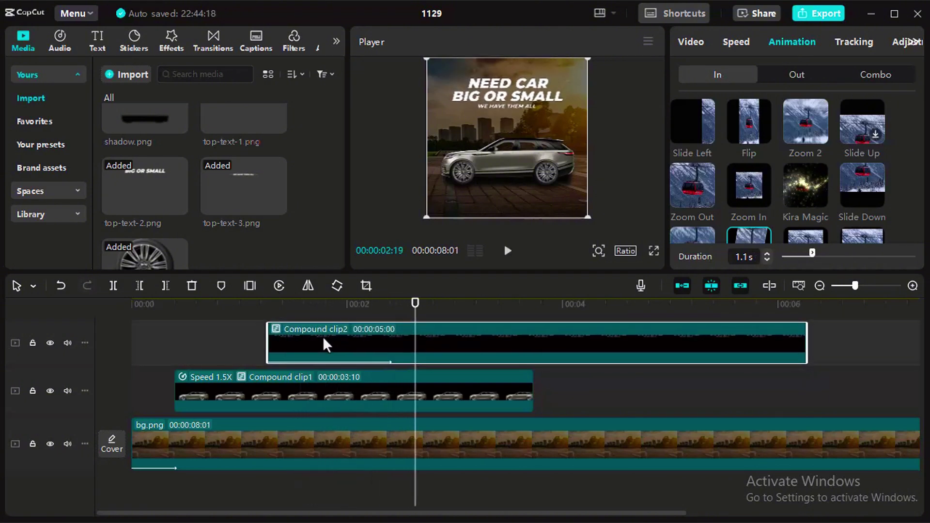
Preview the headline entrance, then add bottom-text.png on a new track at the playhead.
left_click(200, 352)
key("space")
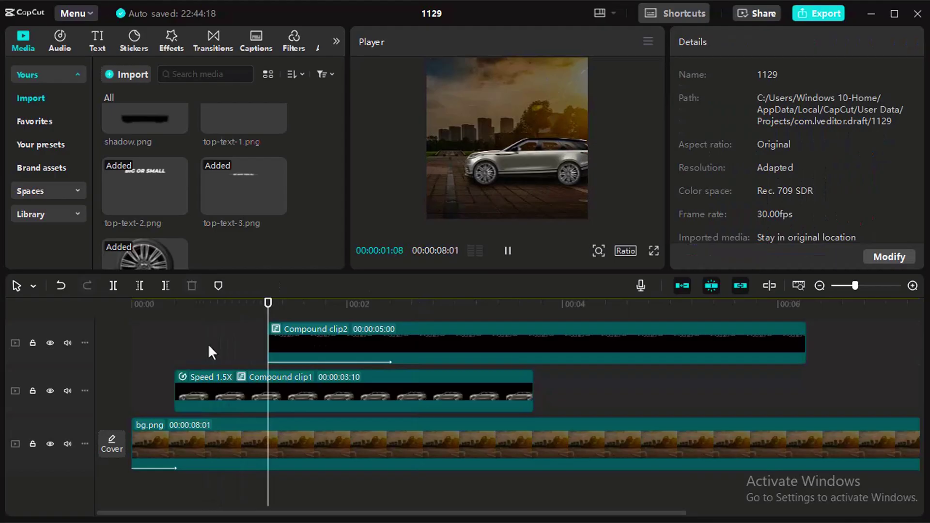
left_click(145, 349)
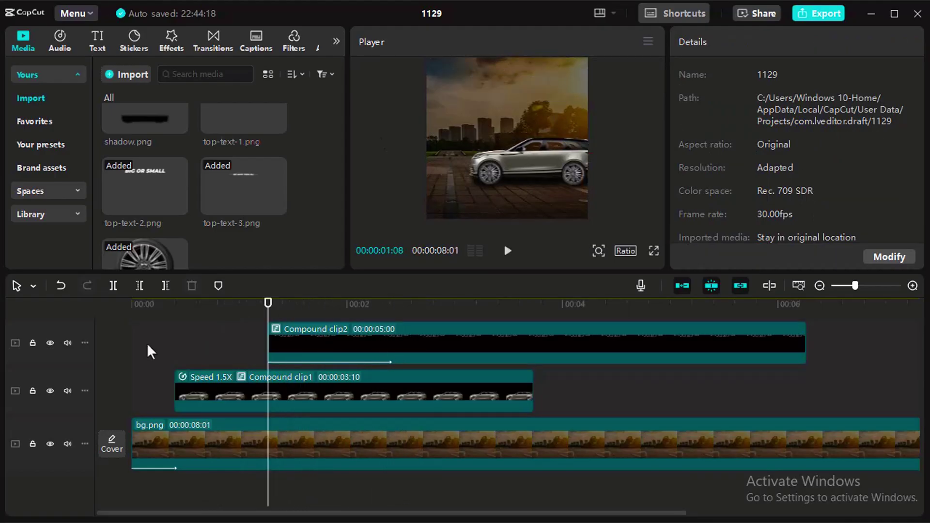
left_click(185, 336)
left_click(152, 306)
key("space")
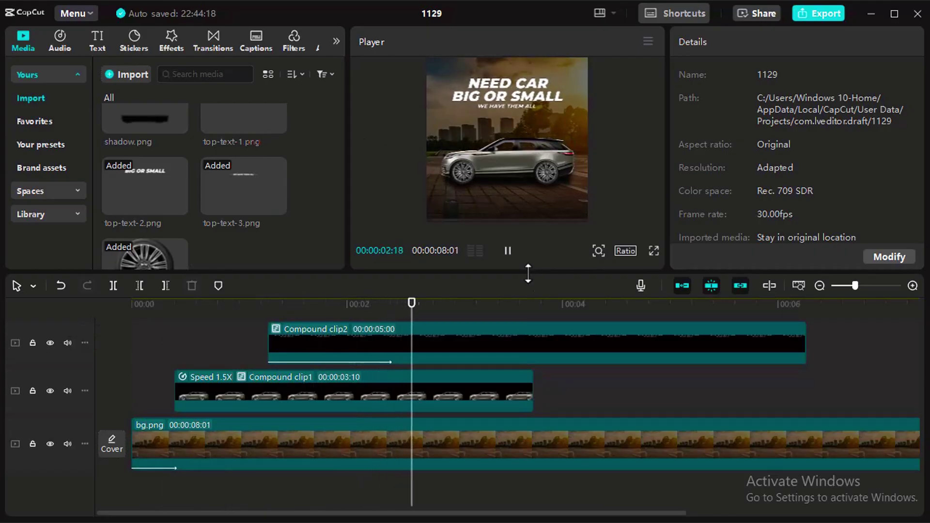
left_click_drag(534, 275, 534, 315)
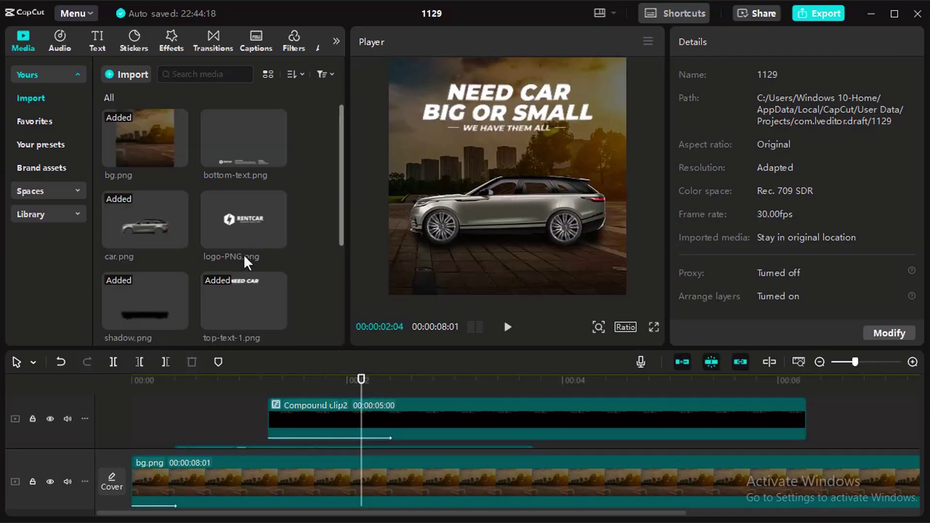
left_click_drag(244, 166, 367, 414)
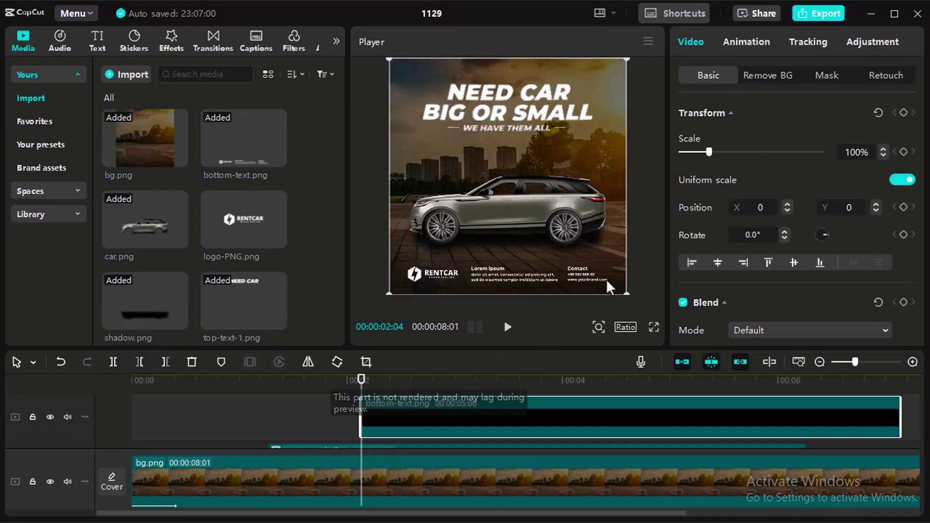
Give bottom-text.png a Fade In entrance animation lasting 0.6 s.
left_click(746, 42)
left_click(750, 124)
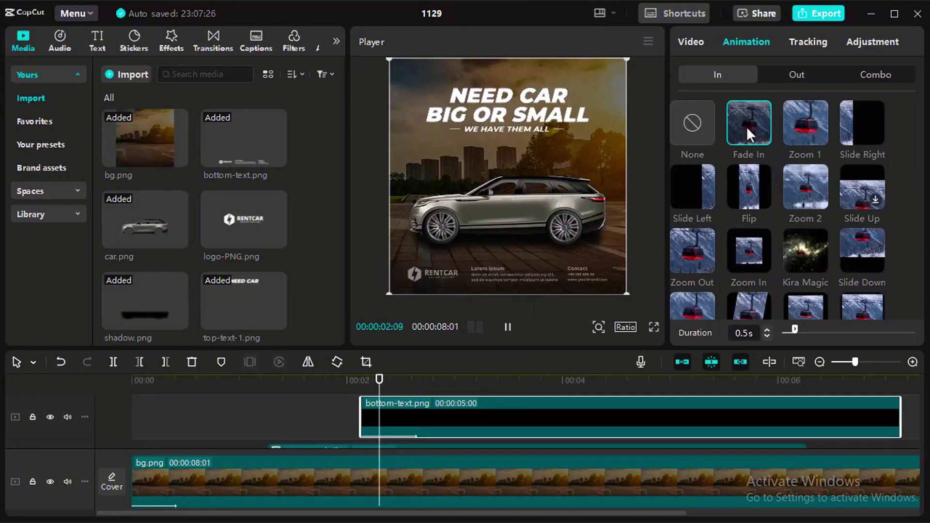
left_click(768, 330)
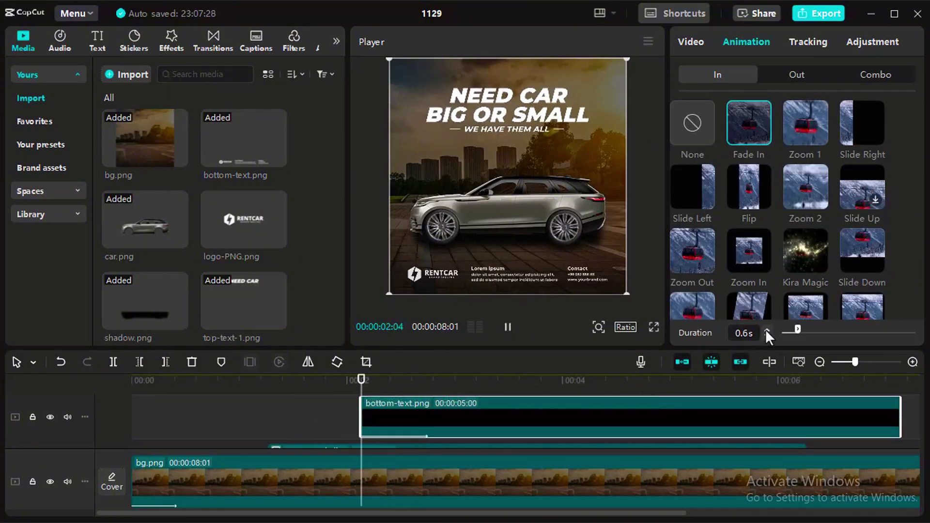
left_click(284, 420)
scroll(523, 422, "down", 3)
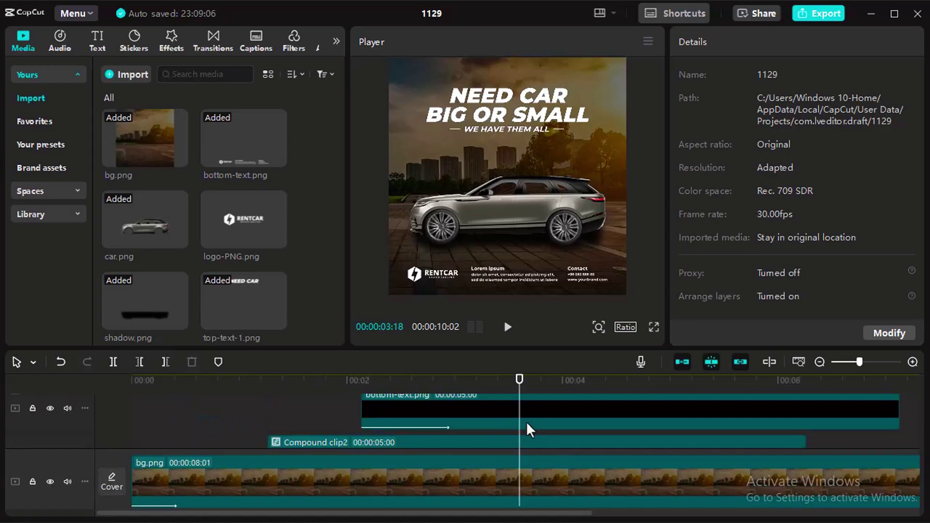
scroll(549, 431, "up", 2)
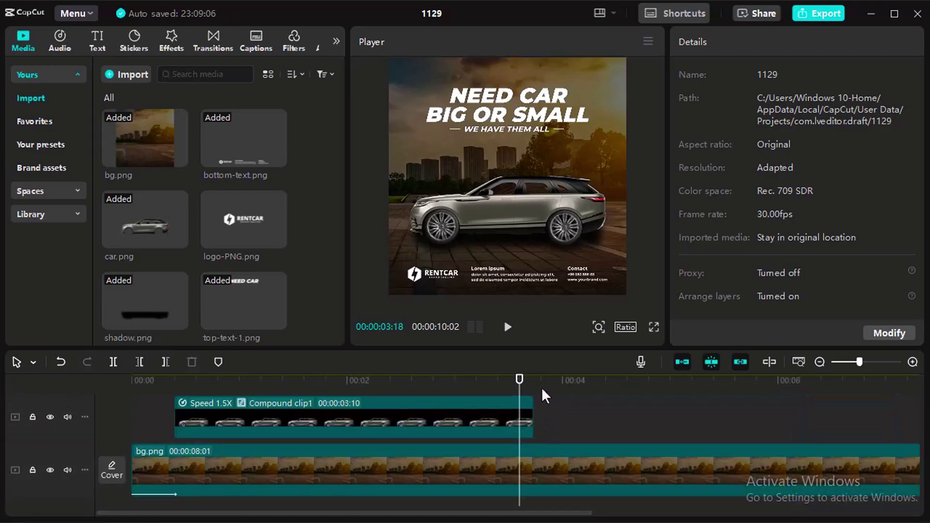
mouse_move(538, 349)
left_mouse_down()
mouse_move(529, 290)
mouse_move(534, 305)
left_mouse_up()
Trim the bottom-text and headline compound clips to end where the car clip ends.
left_click(581, 450)
scroll(580, 450, "up", 2)
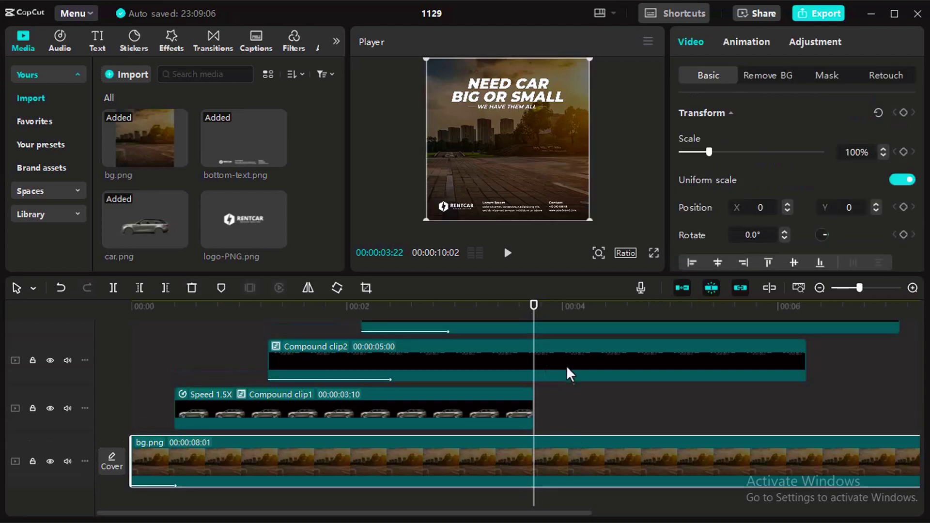
scroll(574, 387, "up", 2)
left_click(575, 388)
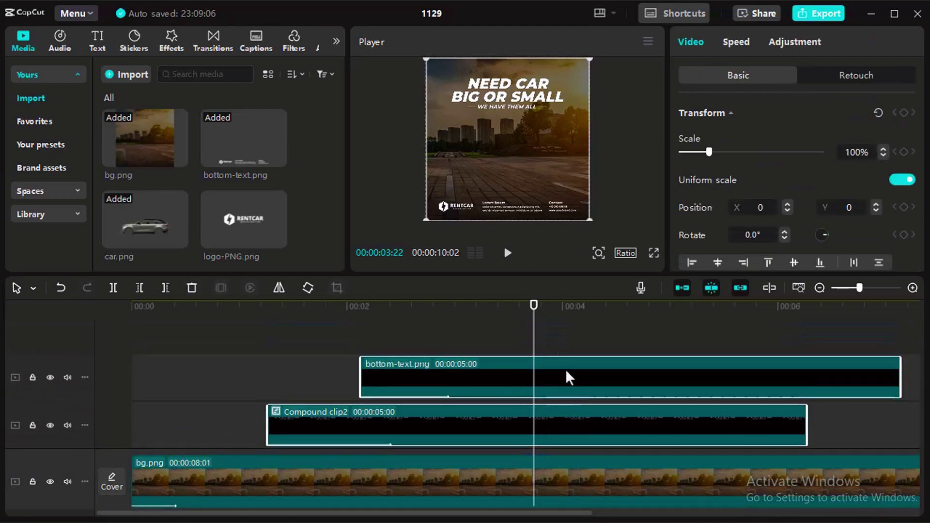
left_click(166, 288)
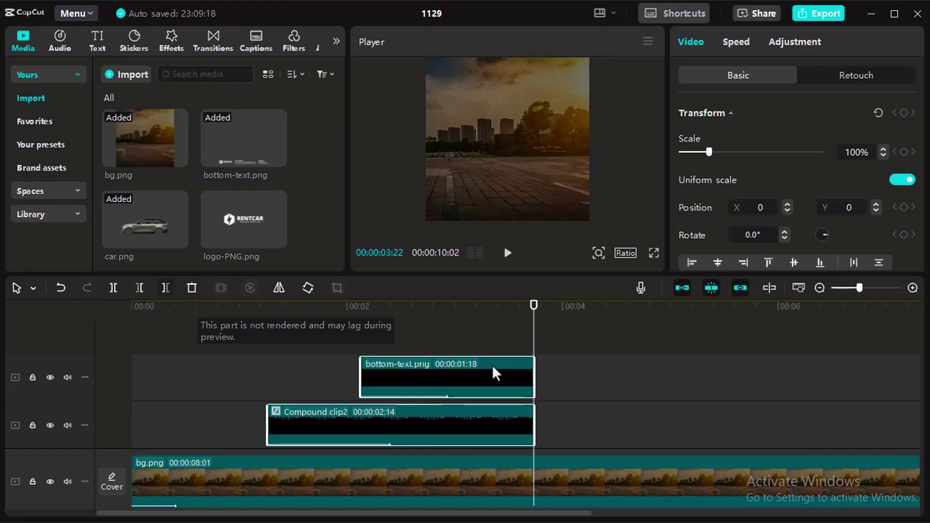
left_click_drag(534, 306, 477, 306)
left_click_drag(204, 306, 534, 316)
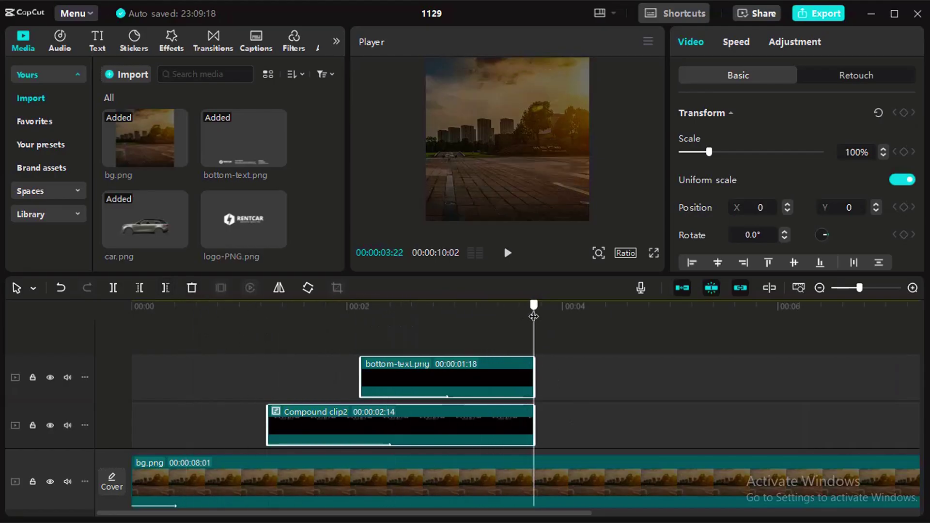
Add logo-PNG.png after the text clips with a 1.9 s Left Zoom combo animation.
left_click_drag(244, 219, 552, 423)
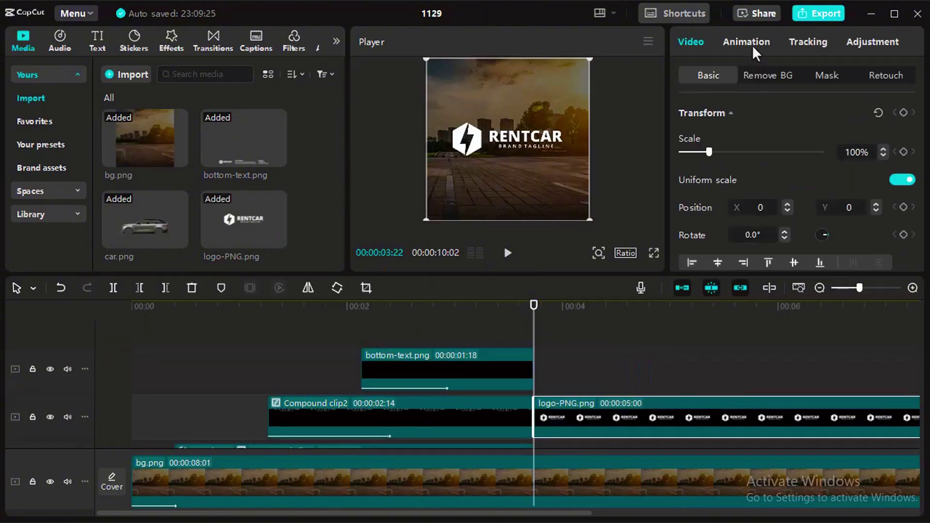
left_click(754, 44)
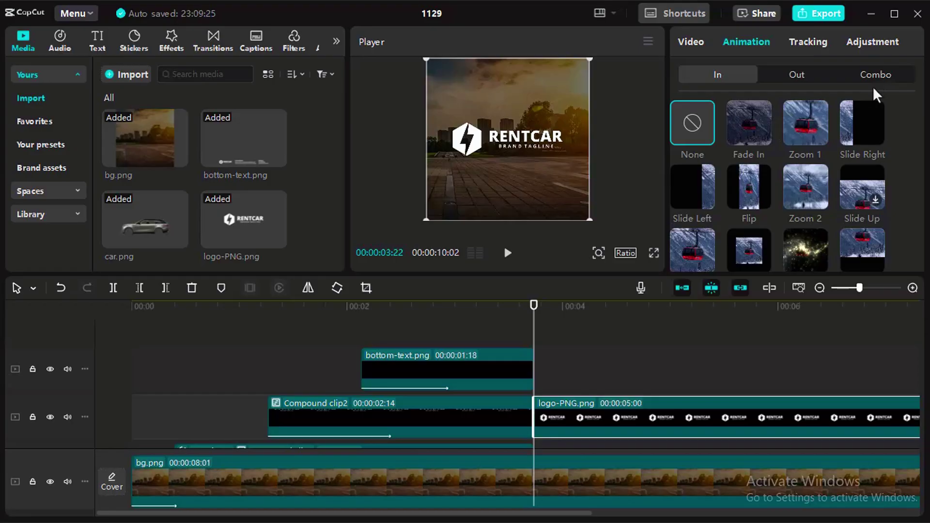
left_click(885, 79)
scroll(800, 182, "down", 3)
left_click(862, 181)
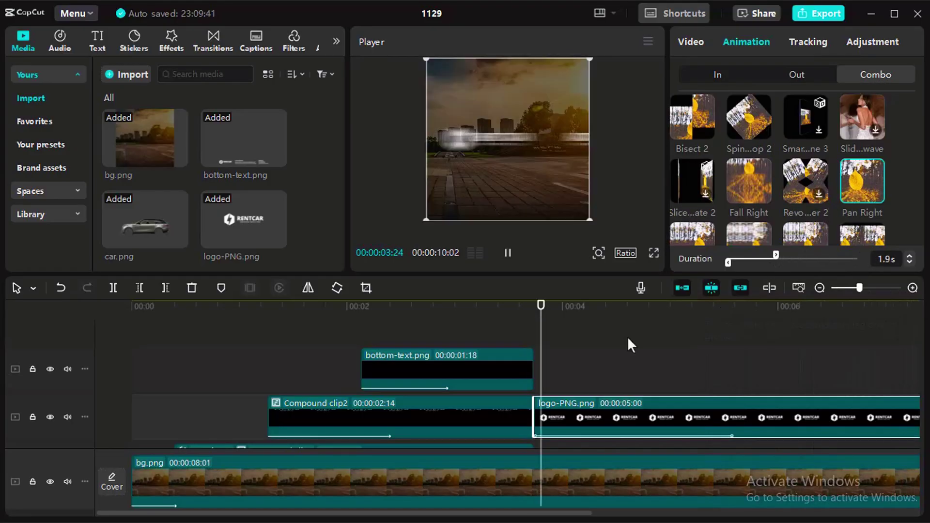
left_click(692, 179)
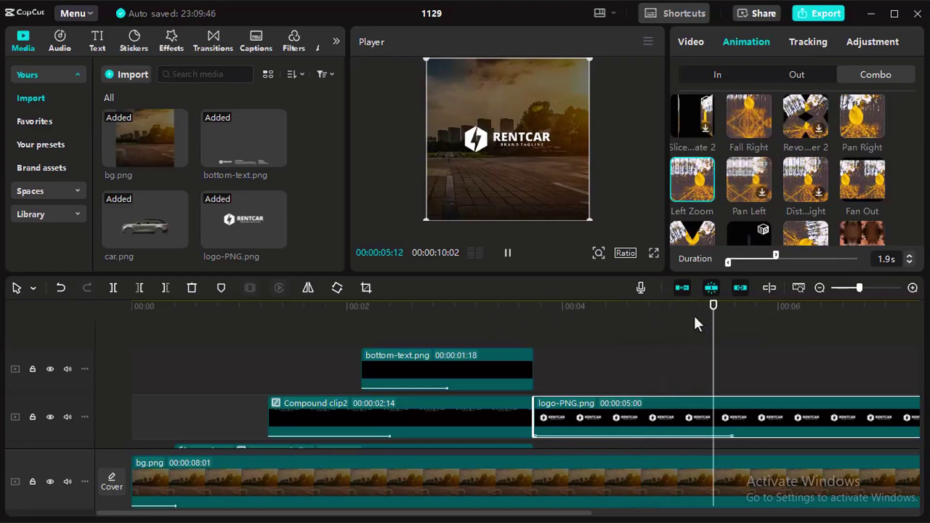